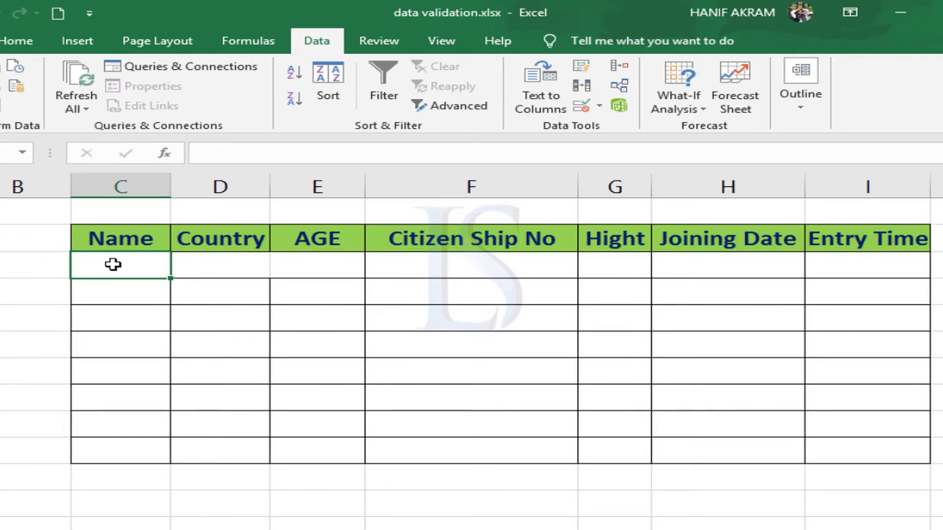
Enter the person's name in the first record and view the allowed choices in its Country list
{"action": "type", "text": "USMAN"}
{"action": "key", "text": "Tab"}
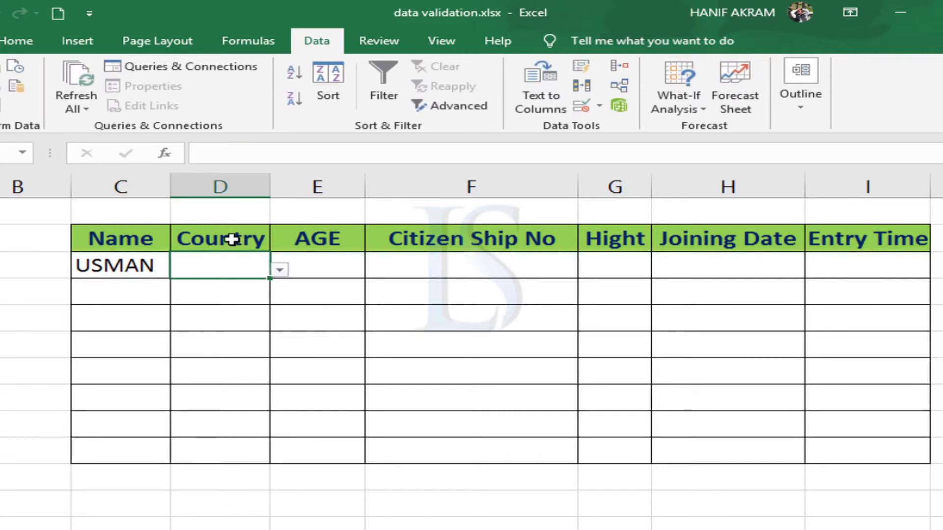
{"action": "left_click", "coordinate": [278, 269]}
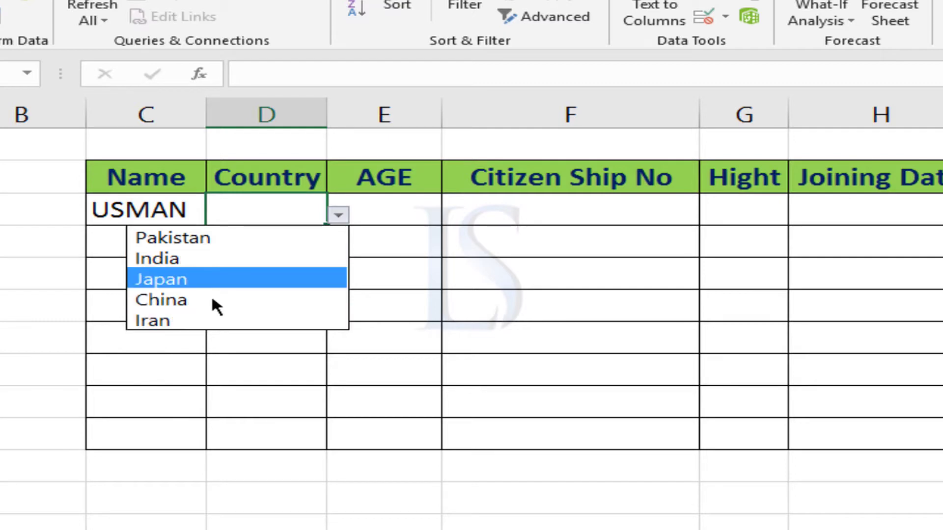
{"action": "left_click", "coordinate": [235, 212]}
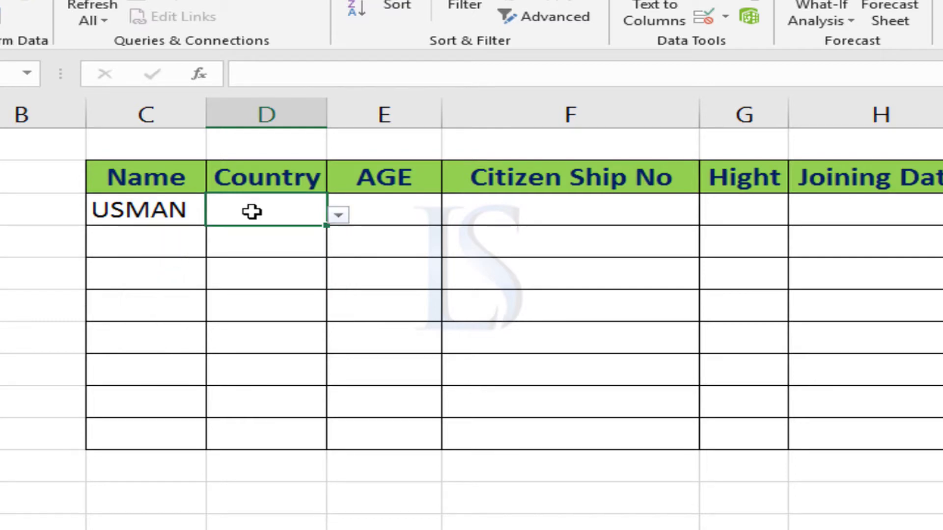
Try to enter UAE as the first record's country and decline to continue with it
{"action": "double_click", "coordinate": [252, 211]}
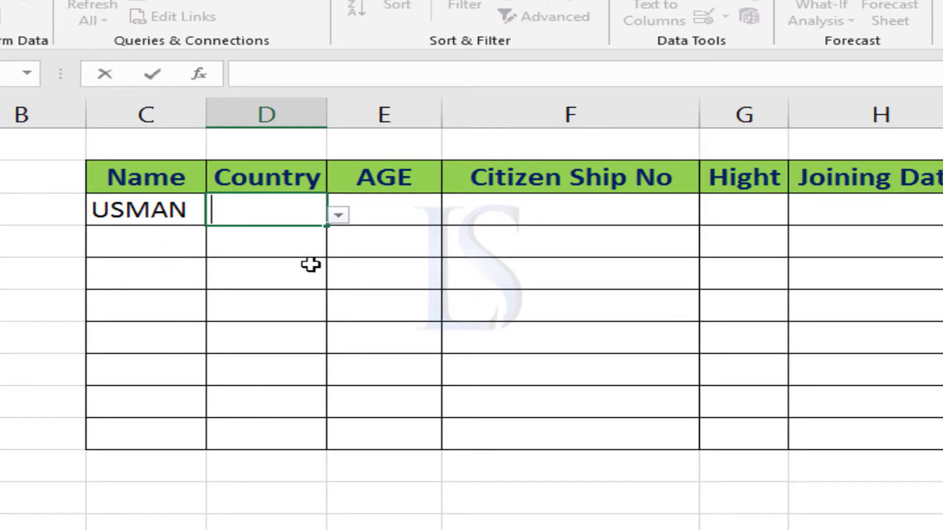
{"action": "type", "text": "UAE"}
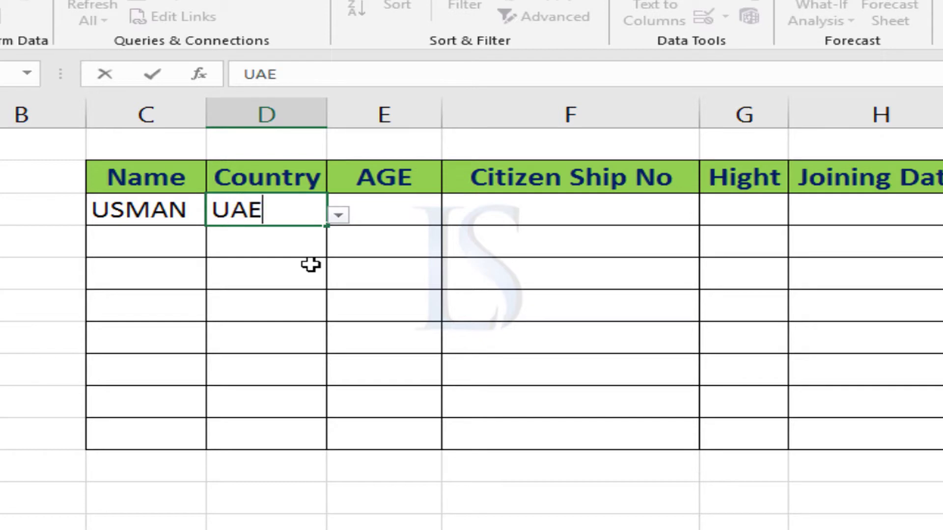
{"action": "key", "text": "Return"}
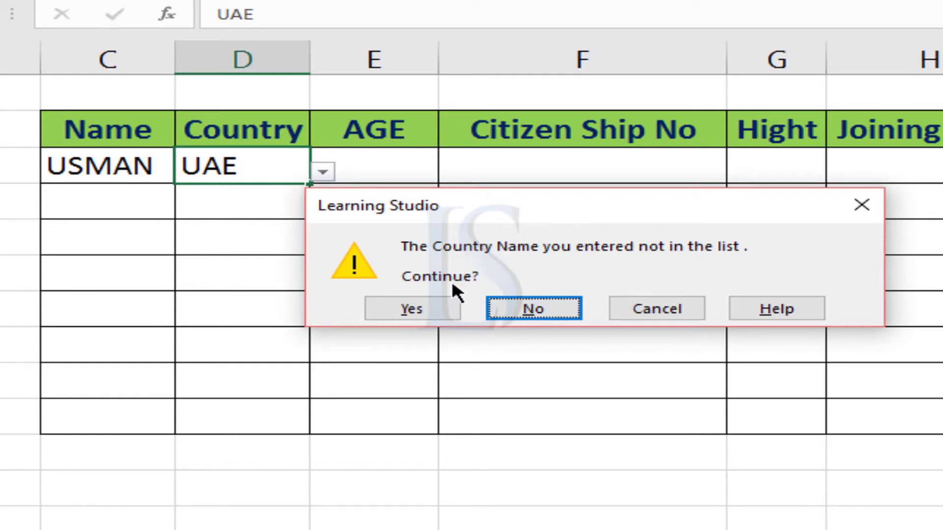
{"action": "left_click", "coordinate": [537, 308]}
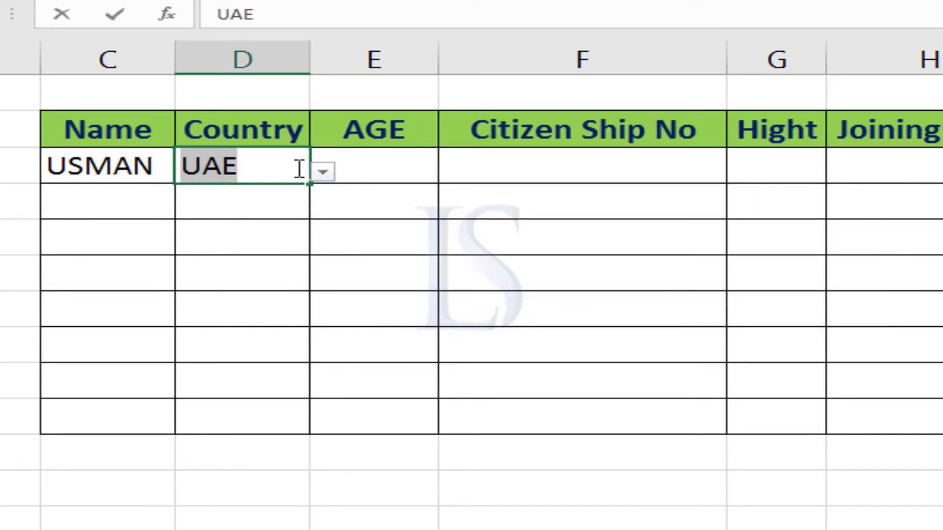
Clear the unlisted country from the first record and choose China from the list
{"action": "left_click", "coordinate": [333, 170]}
{"action": "left_click", "coordinate": [519, 308]}
{"action": "key", "text": "BackSpace"}
{"action": "left_click", "coordinate": [333, 181]}
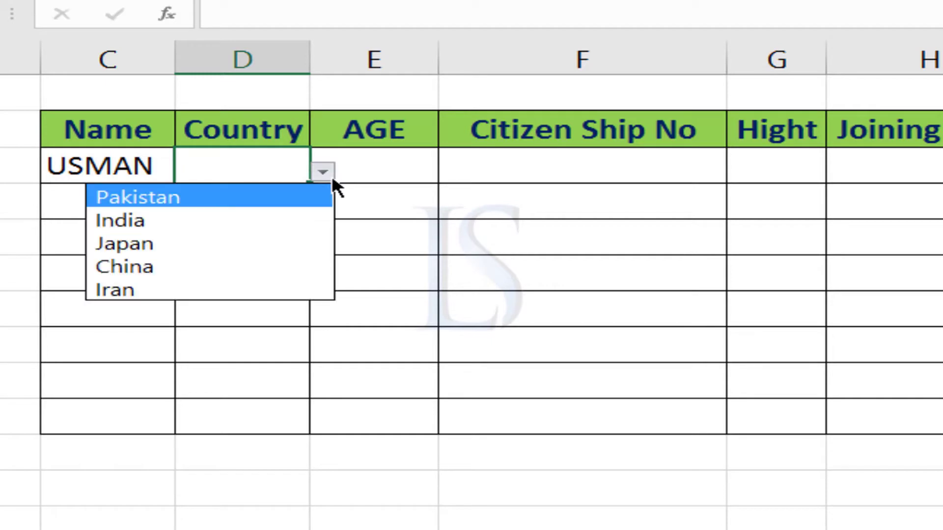
{"action": "left_click", "coordinate": [179, 265]}
Test the first record's AGE cell by trying to enter 78 and, after retrying, 2
{"action": "left_click", "coordinate": [385, 167]}
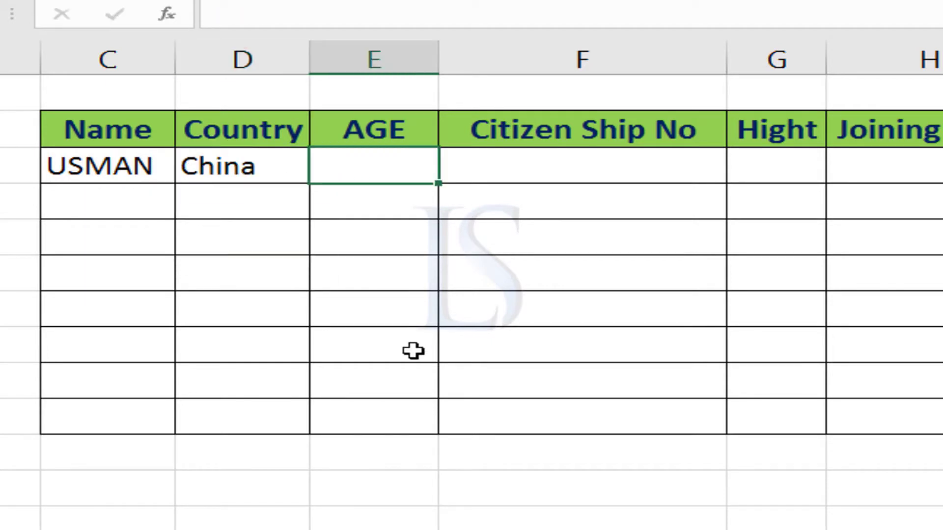
{"action": "type", "text": "78"}
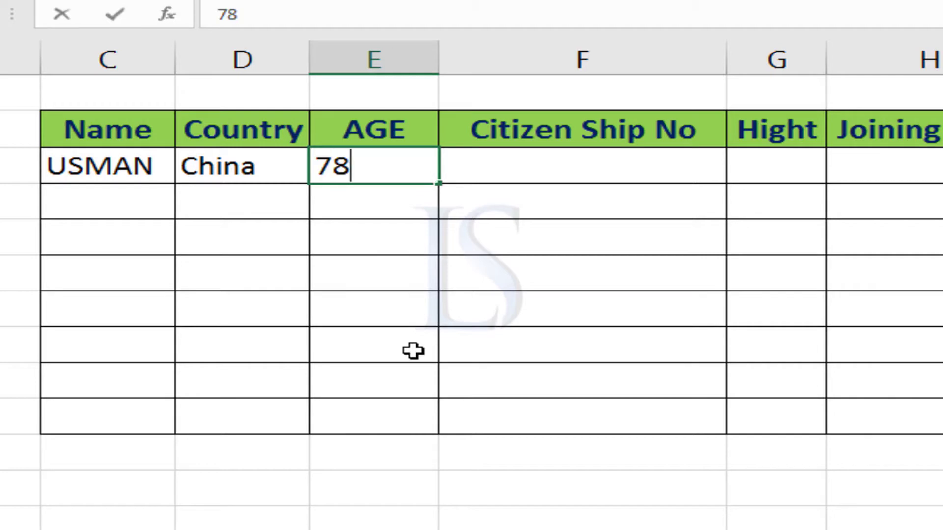
{"action": "key", "text": "Return"}
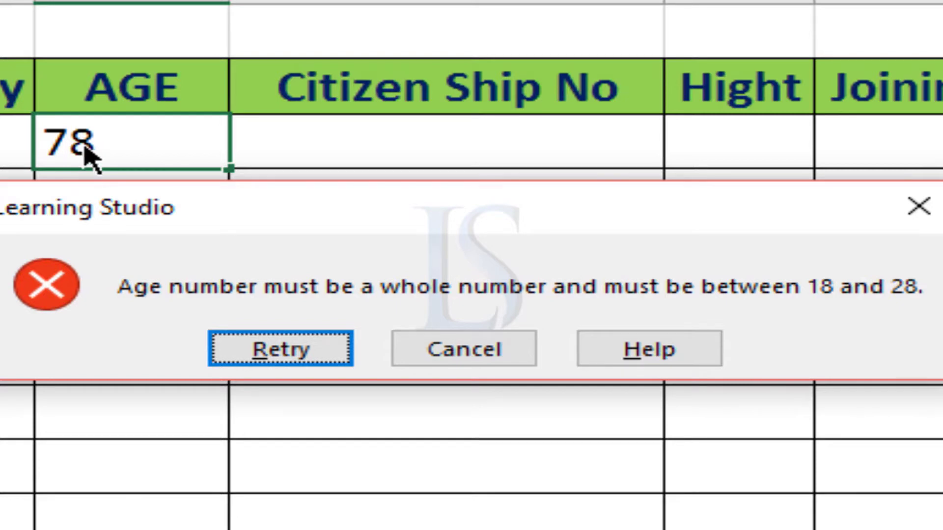
{"action": "left_click", "coordinate": [334, 350]}
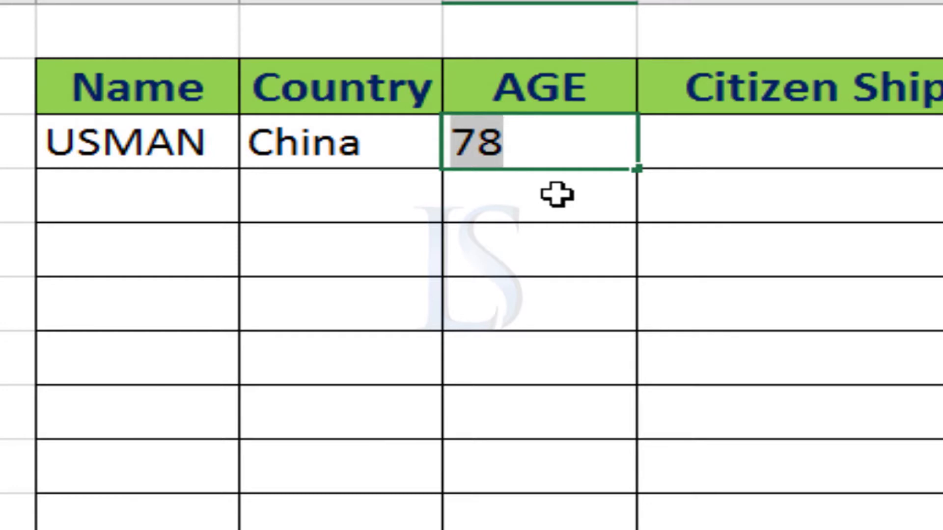
{"action": "type", "text": "2"}
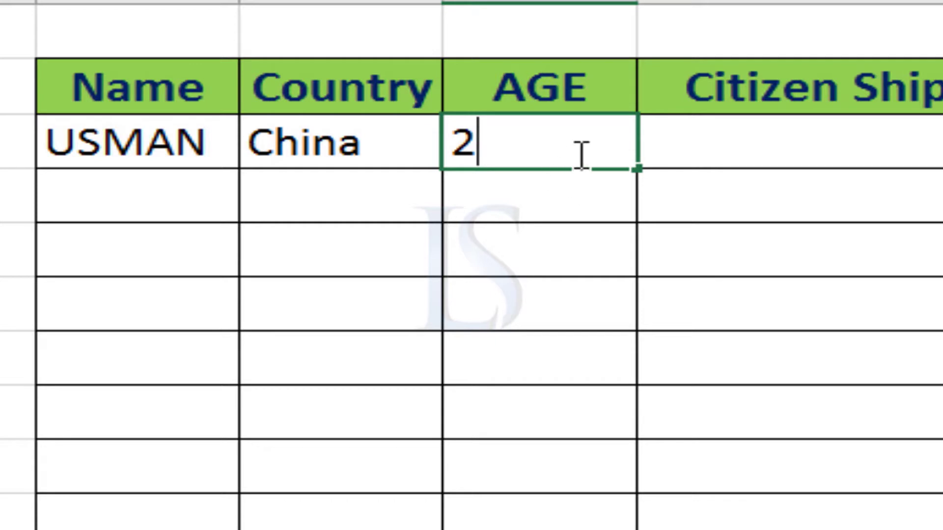
{"action": "key", "text": "Return"}
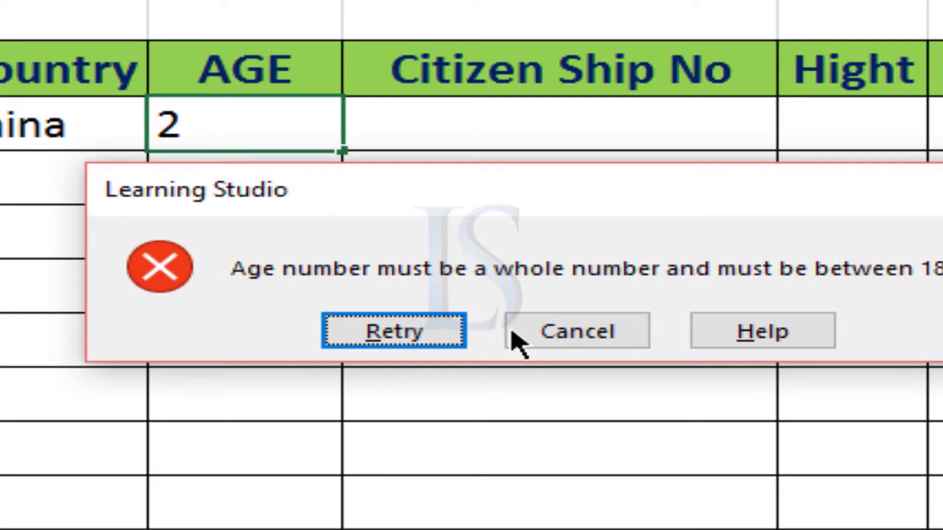
Retry the AGE entry of the first record and set it to 27
{"action": "left_click", "coordinate": [392, 332]}
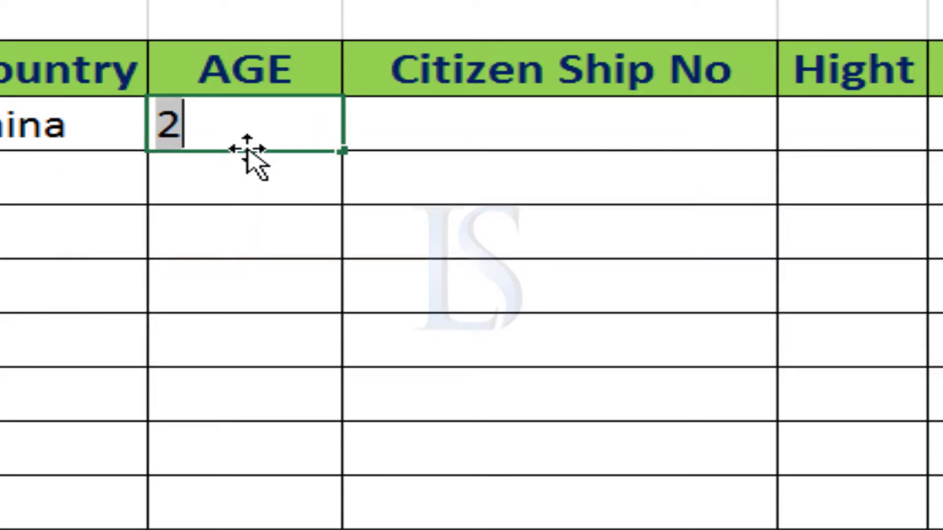
{"action": "type", "text": "27"}
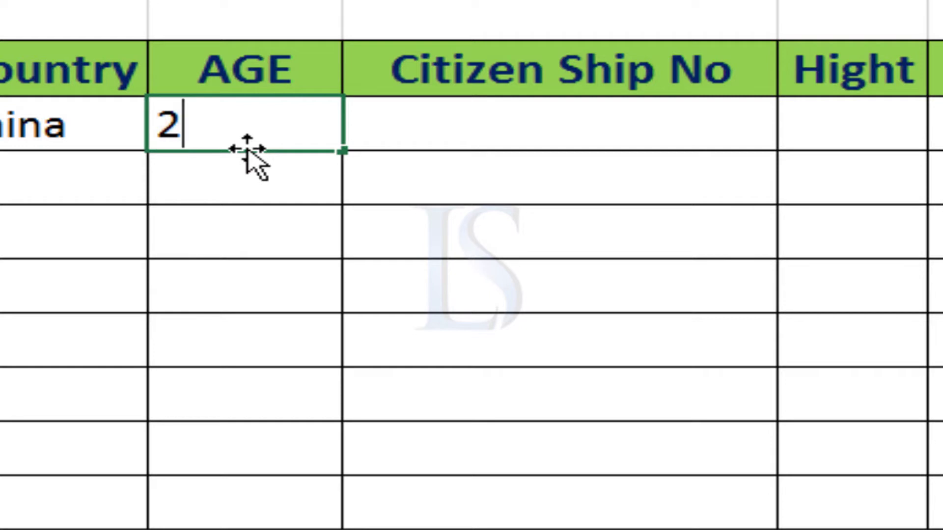
{"action": "key", "text": "Return"}
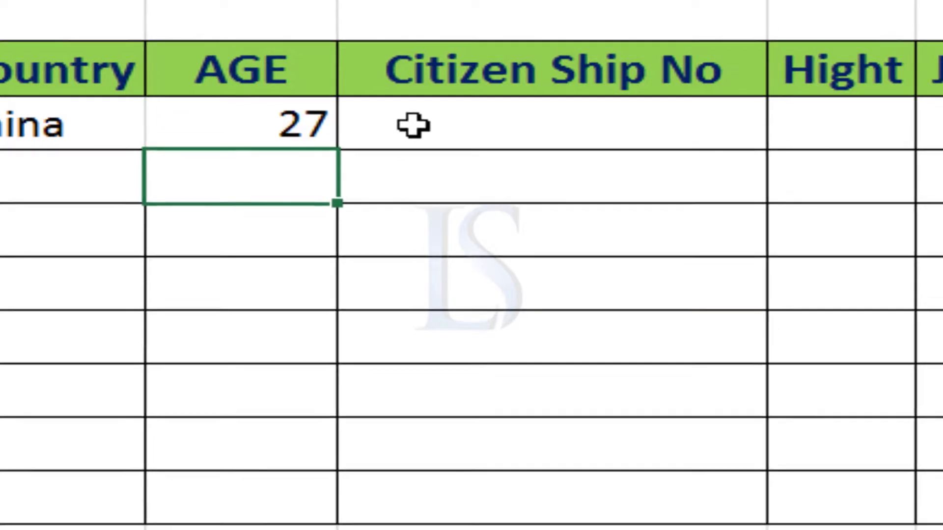
Enter a four-digit number in the first record's Citizen Ship No cell and accept it despite the validation alert
{"action": "left_click", "coordinate": [393, 109]}
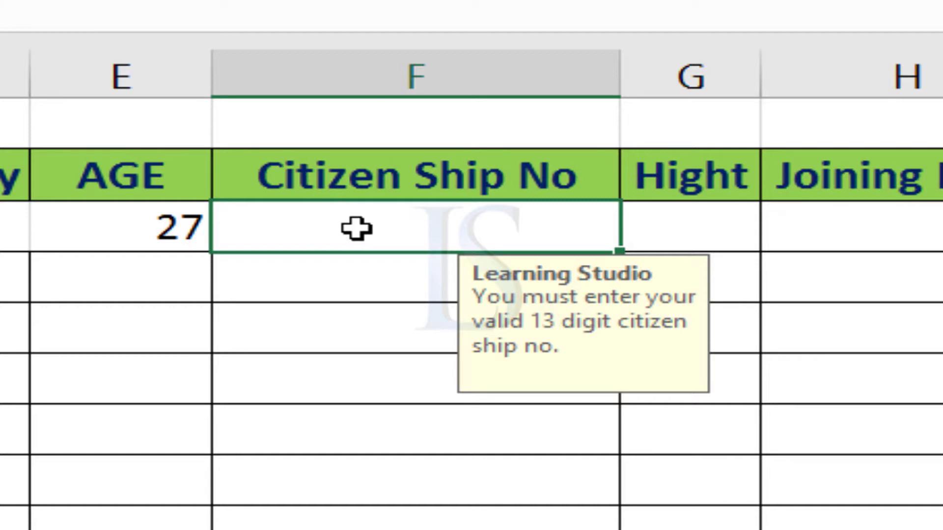
{"action": "type", "text": "1444"}
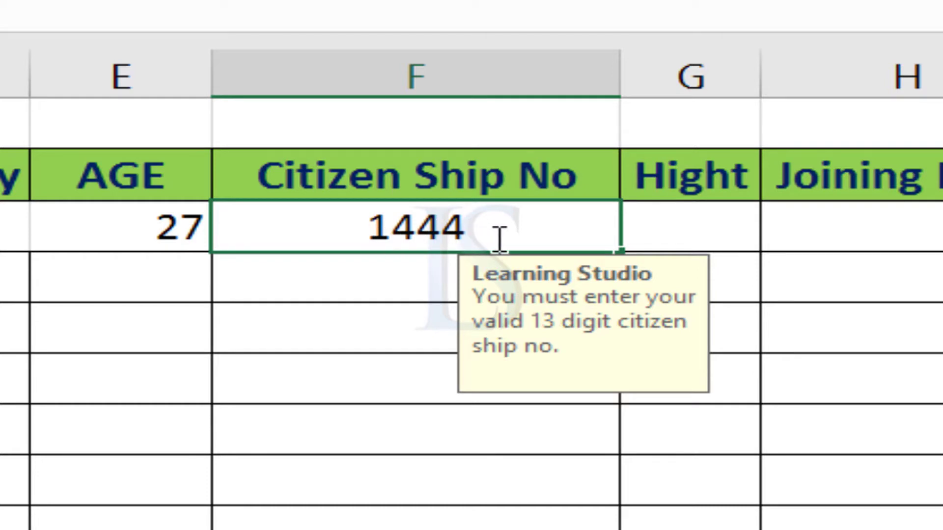
{"action": "key", "text": "Return"}
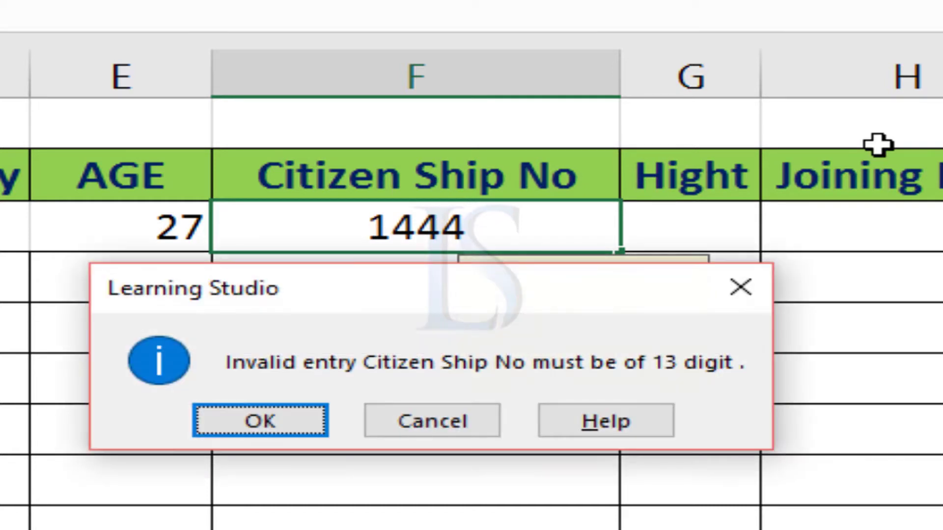
{"action": "left_click_drag", "start_coordinate": [410, 290], "coordinate": [472, 271]}
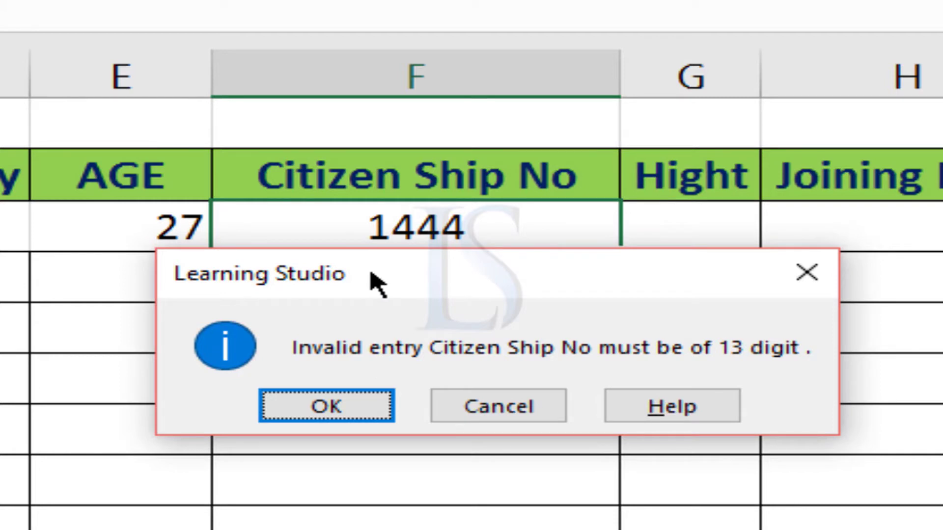
{"action": "left_click_drag", "start_coordinate": [372, 275], "coordinate": [397, 330]}
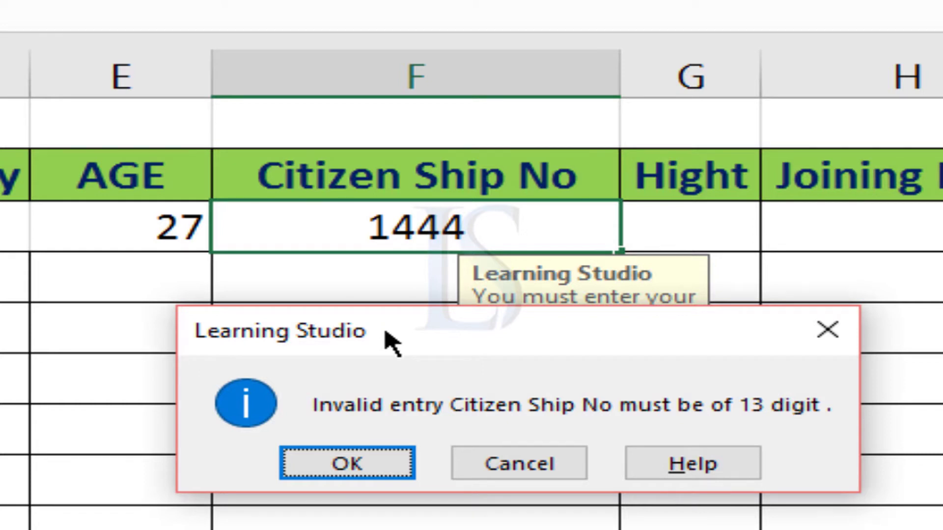
{"action": "left_click", "coordinate": [356, 466]}
Try to enter 9 in the Hight cell of the first record
{"action": "left_click", "coordinate": [685, 231]}
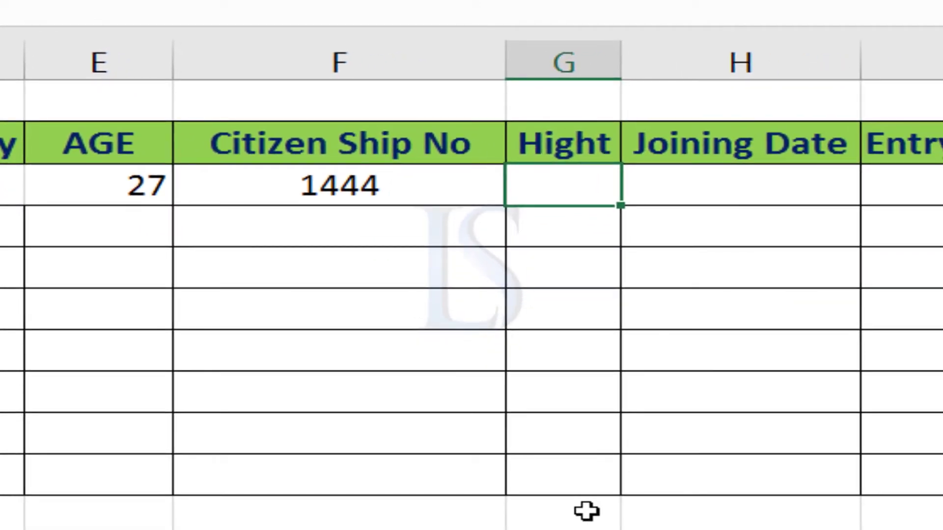
{"action": "type", "text": "9"}
{"action": "key", "text": "Return"}
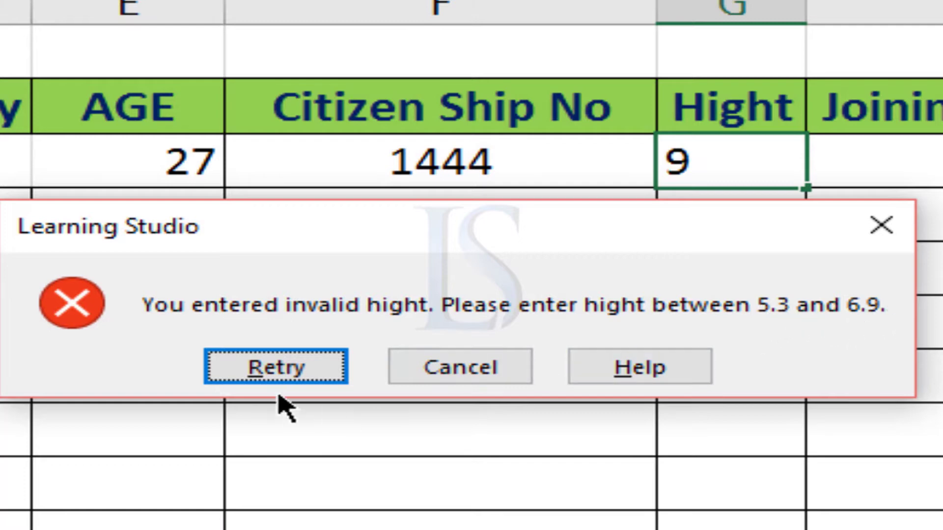
Retry the Hight entry of the first record and set it to 6
{"action": "left_click", "coordinate": [276, 368]}
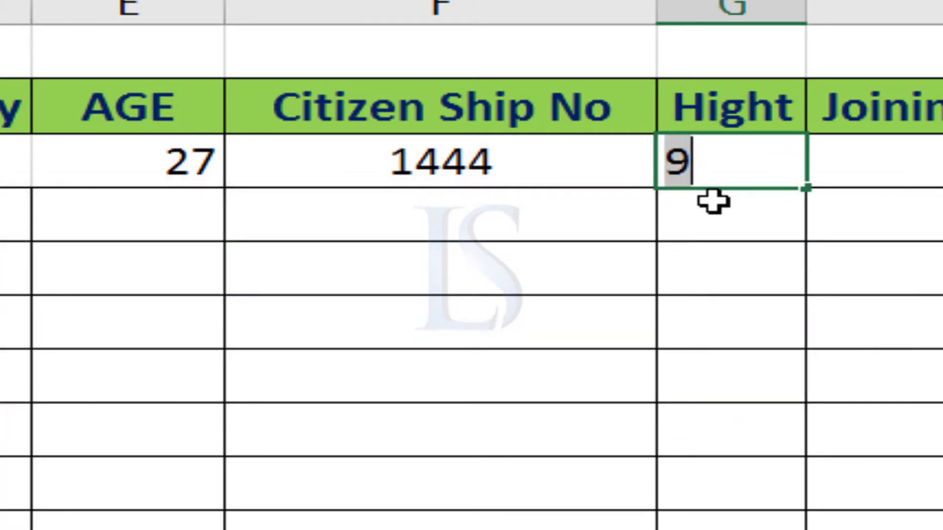
{"action": "type", "text": "6"}
{"action": "key", "text": "Return"}
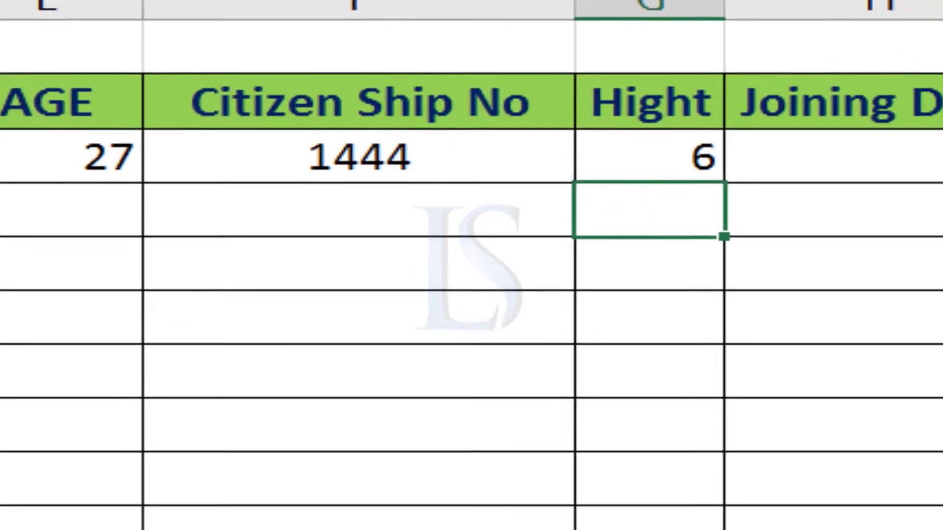
Try to enter 01/01/2012 as the first record's Joining Date
{"action": "left_click", "coordinate": [924, 164]}
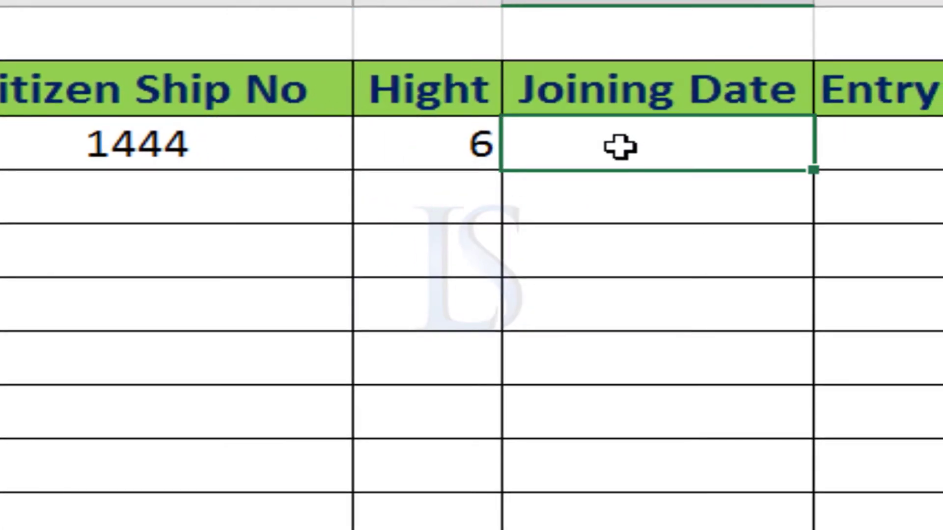
{"action": "type", "text": "01/01"}
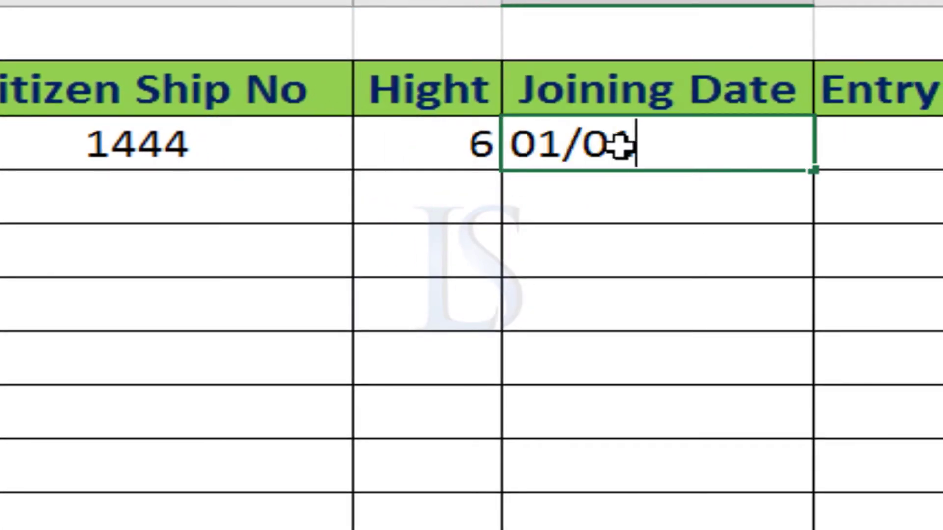
{"action": "type", "text": "/20"}
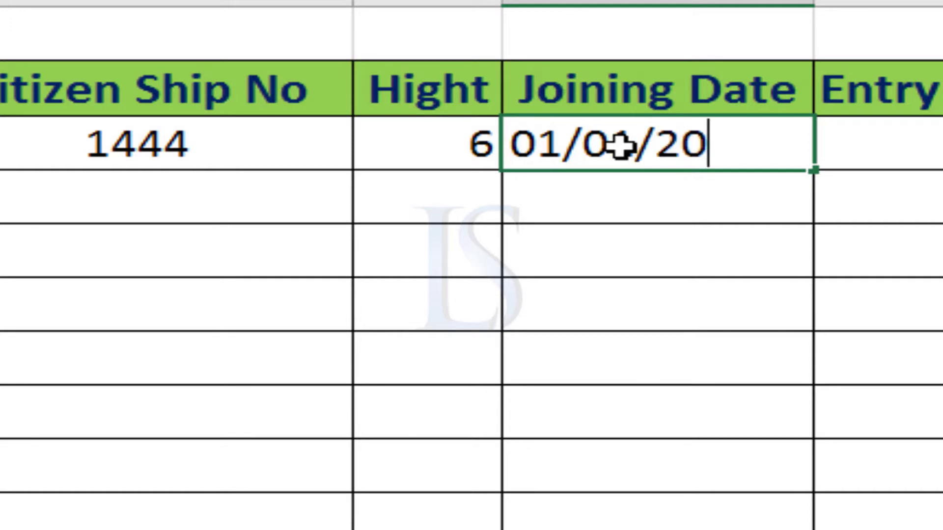
{"action": "type", "text": "12"}
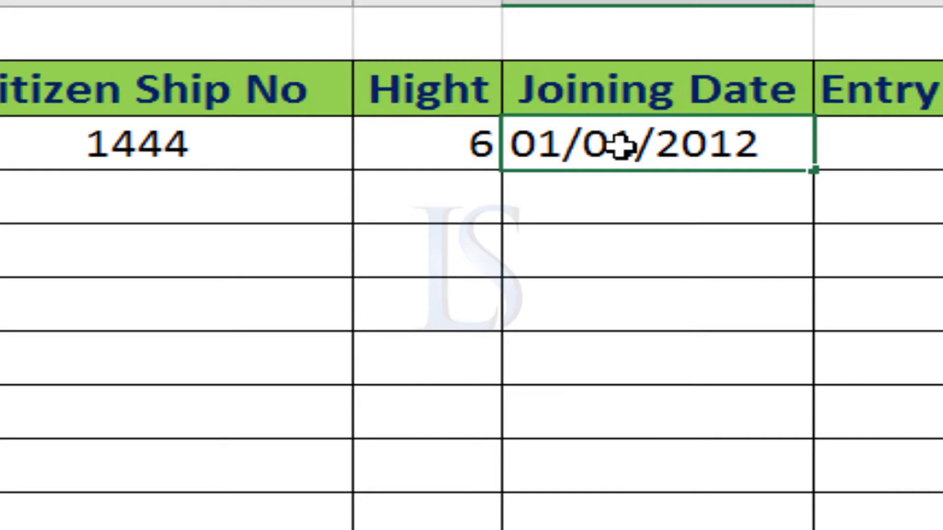
{"action": "key", "text": "Return"}
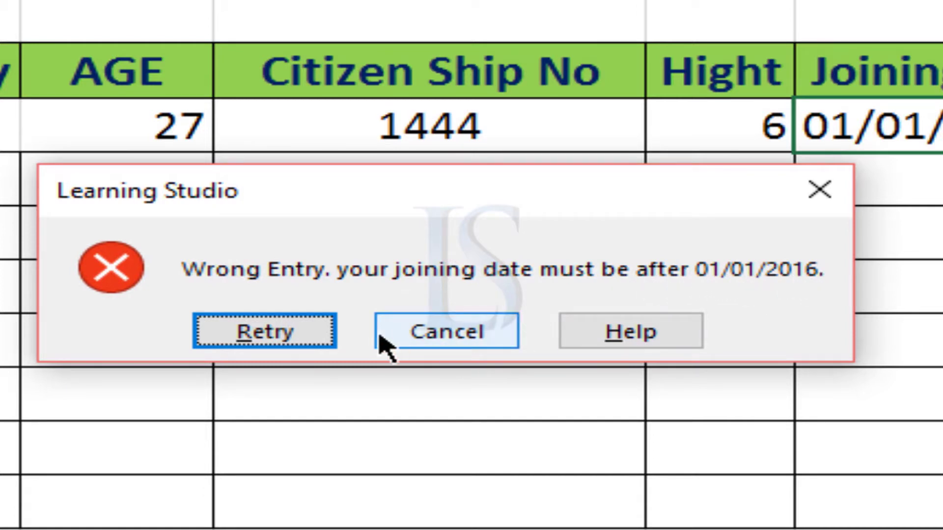
Retry the Joining Date entry of the first record and change it to 01/01/2019
{"action": "left_click", "coordinate": [295, 336]}
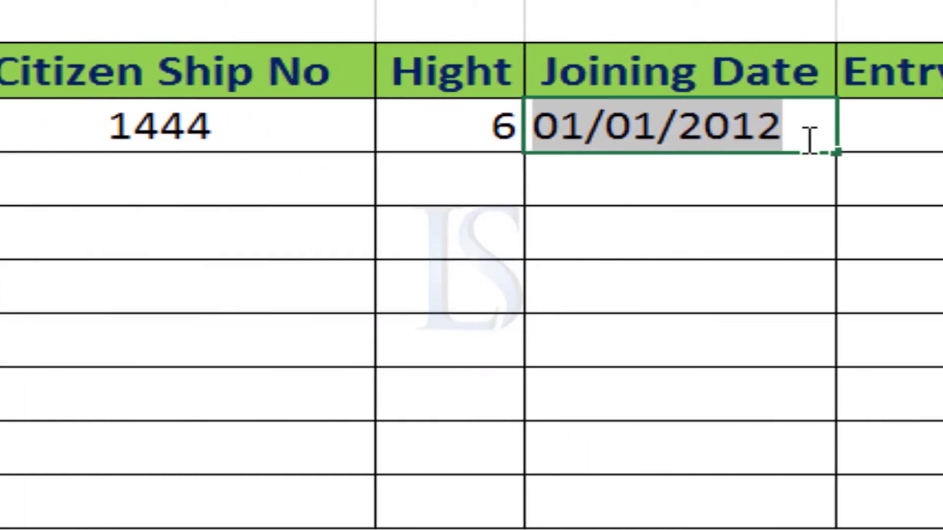
{"action": "left_click", "coordinate": [913, 139]}
{"action": "key", "text": "BackSpace"}
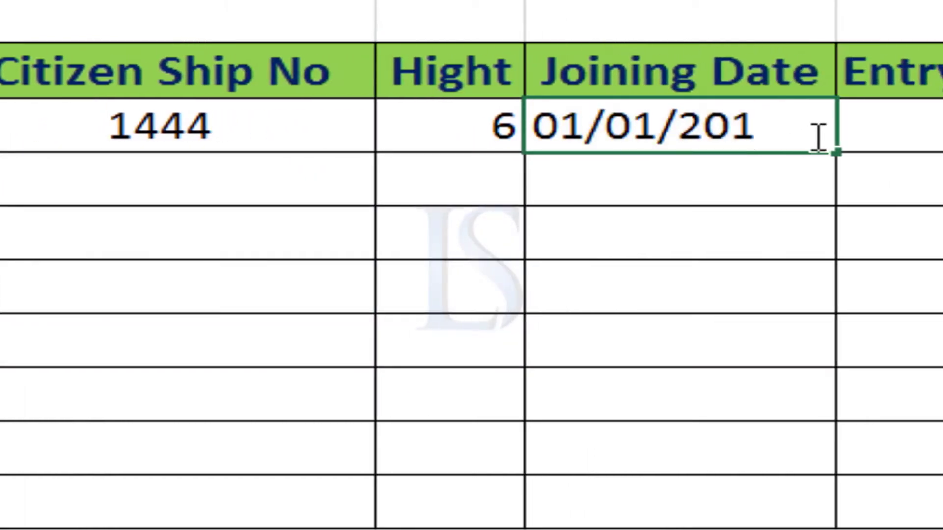
{"action": "type", "text": "9"}
{"action": "key", "text": "Return"}
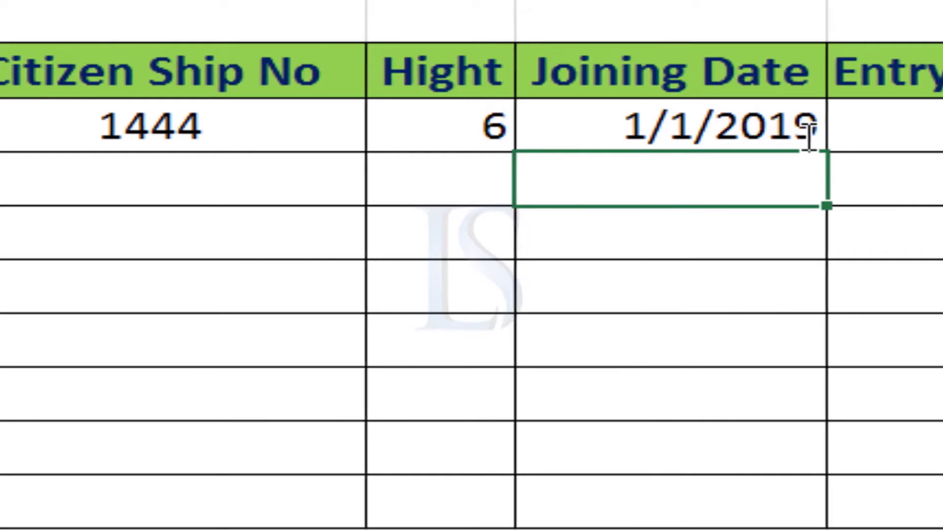
Try to enter 6:00 PM as the first record's Entry Time
{"action": "left_click", "coordinate": [781, 125]}
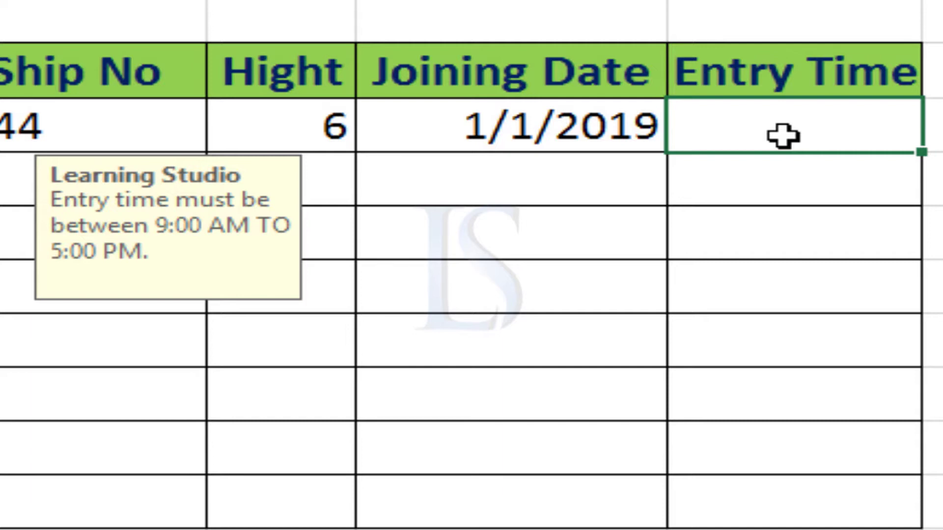
{"action": "type", "text": "6:"}
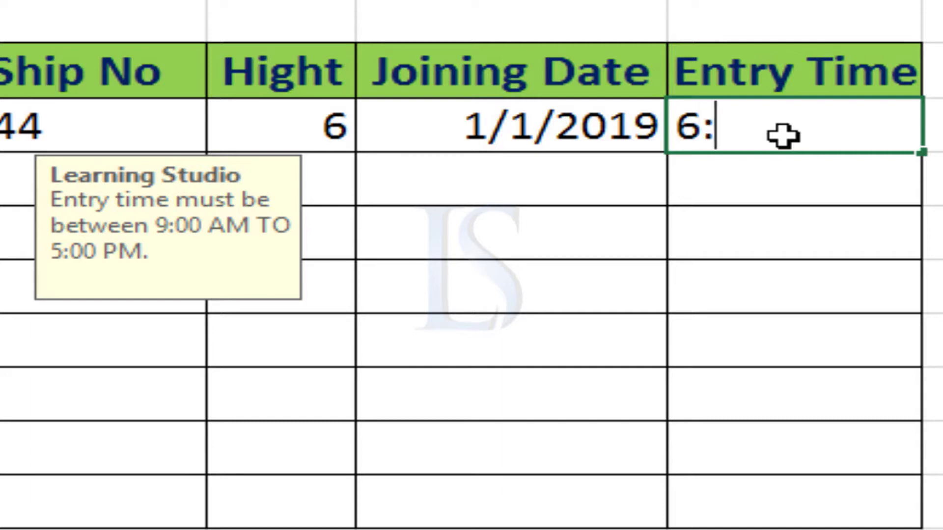
{"action": "type", "text": "00 PM"}
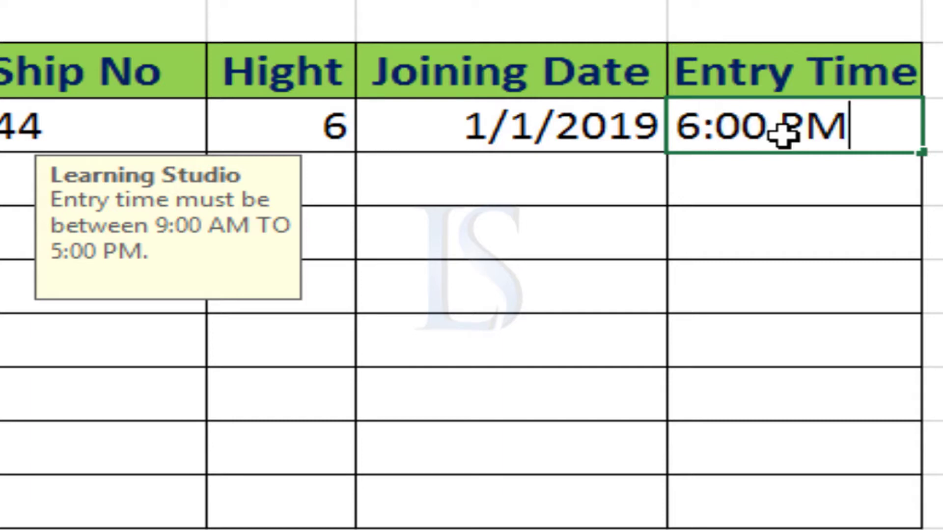
{"action": "key", "text": "Return"}
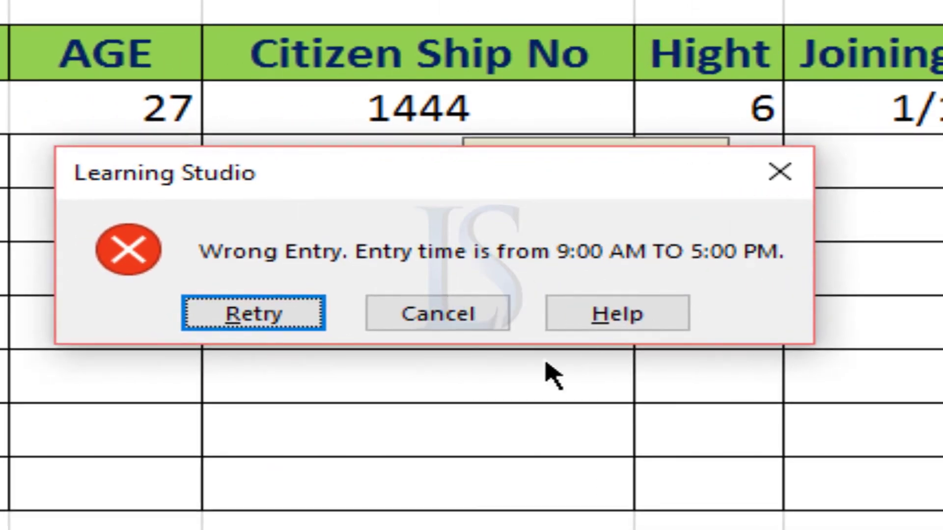
Retry the Entry Time entry of the first record and change it to 4:00 PM
{"action": "left_click", "coordinate": [286, 314]}
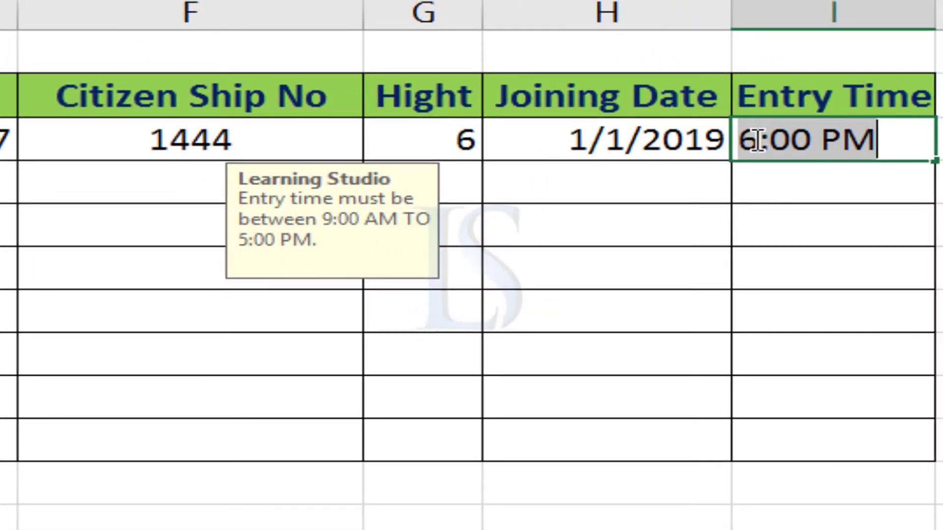
{"action": "left_click", "coordinate": [758, 141]}
{"action": "key", "text": "BackSpace"}
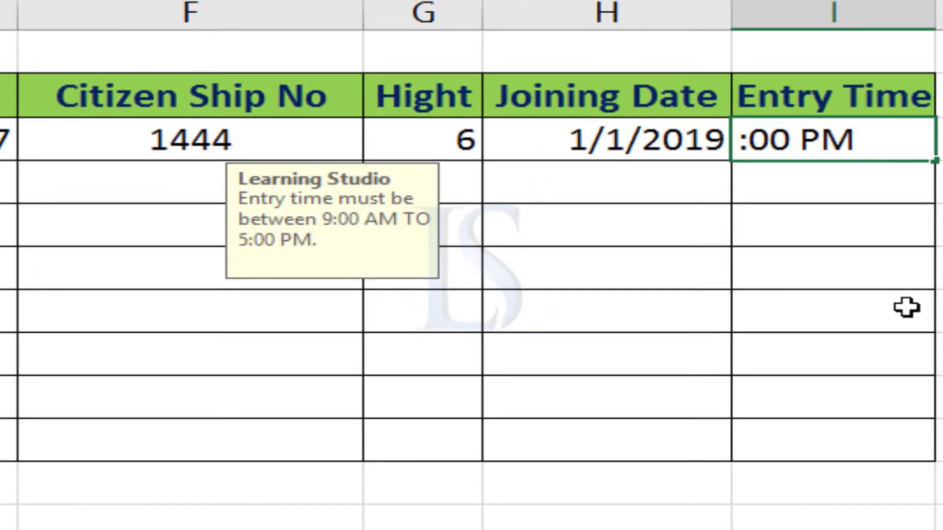
{"action": "type", "text": "4"}
{"action": "key", "text": "Return"}
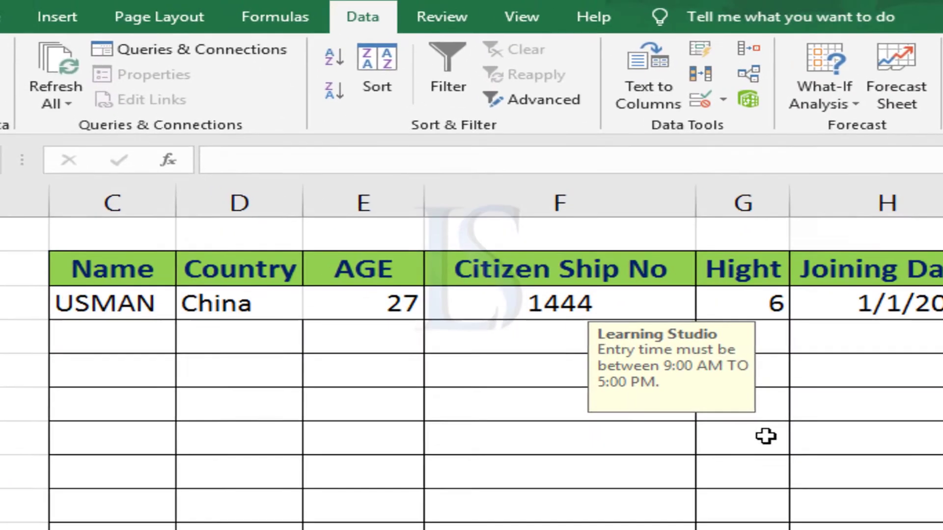
Examine the choices offered in the Country cells' drop-down and the source country list in column O
{"action": "left_click_drag", "start_coordinate": [189, 184], "coordinate": [207, 295]}
{"action": "left_click_drag", "start_coordinate": [254, 440], "coordinate": [258, 529]}
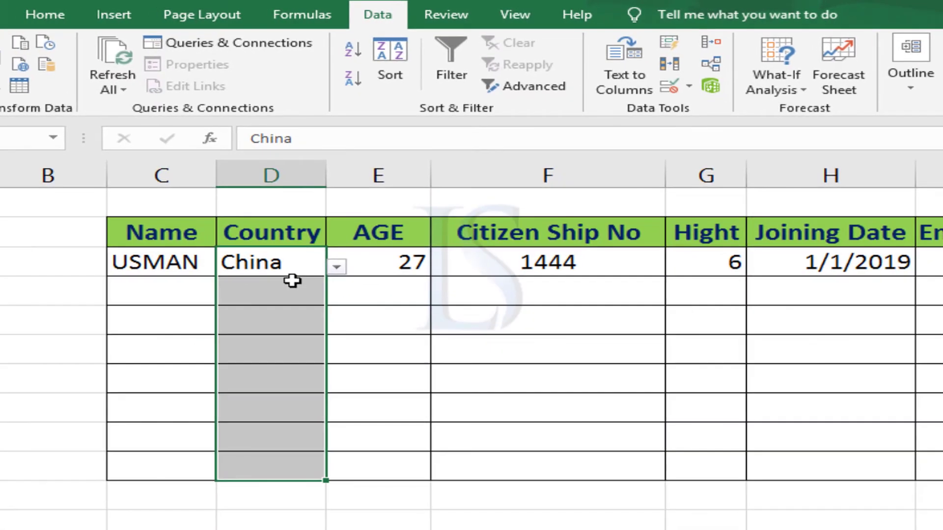
{"action": "left_click", "coordinate": [337, 266]}
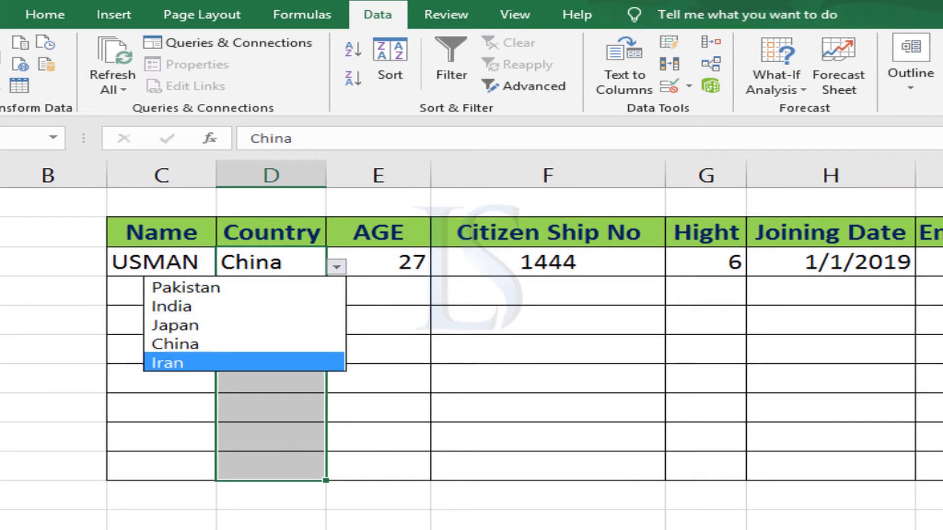
{"action": "key", "text": "Escape"}
{"action": "left_click", "coordinate": [830, 528]}
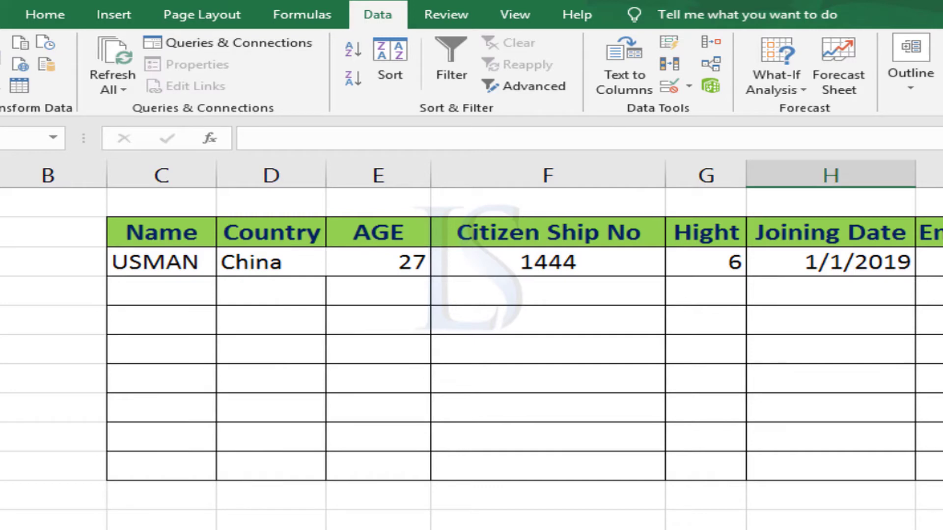
{"action": "scroll", "coordinate": [927, 264], "scroll_direction": "right", "scroll_amount": 6}
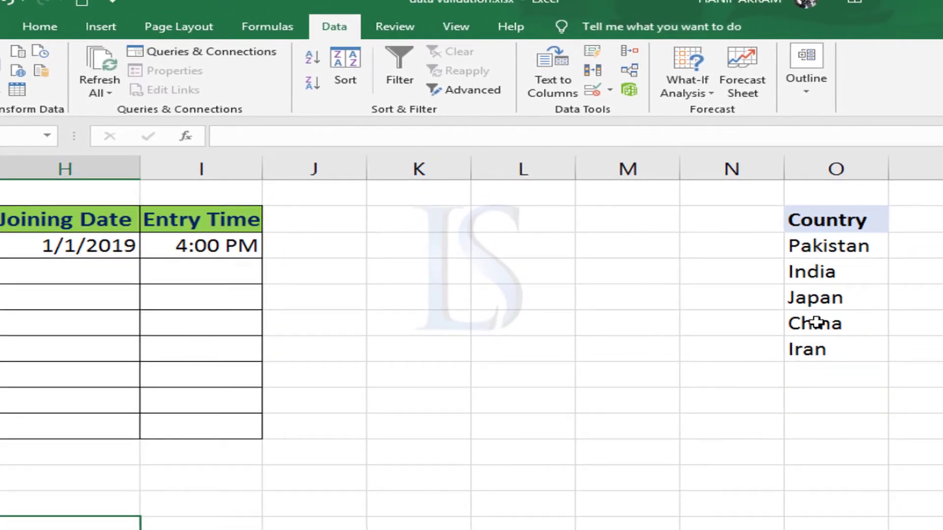
{"action": "scroll", "coordinate": [471, 344], "scroll_direction": "left", "scroll_amount": 6}
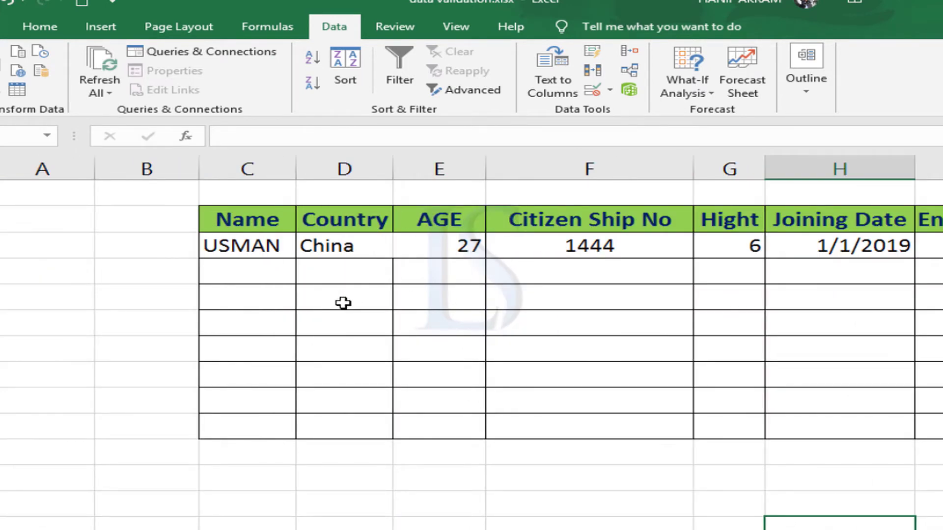
Open Data Validation for all Country cells below the header and allow List entries
{"action": "left_click", "coordinate": [342, 244]}
{"action": "left_click_drag", "start_coordinate": [341, 271], "coordinate": [358, 429]}
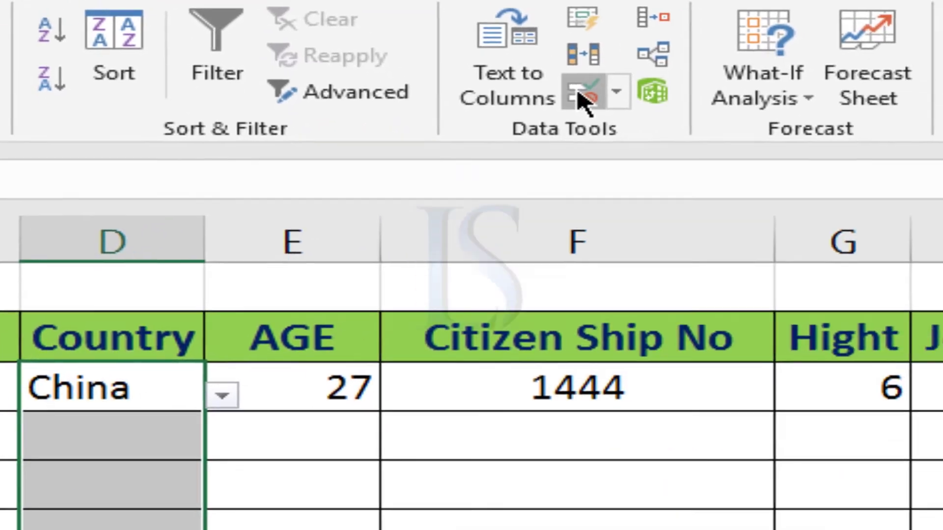
{"action": "left_click", "coordinate": [579, 95]}
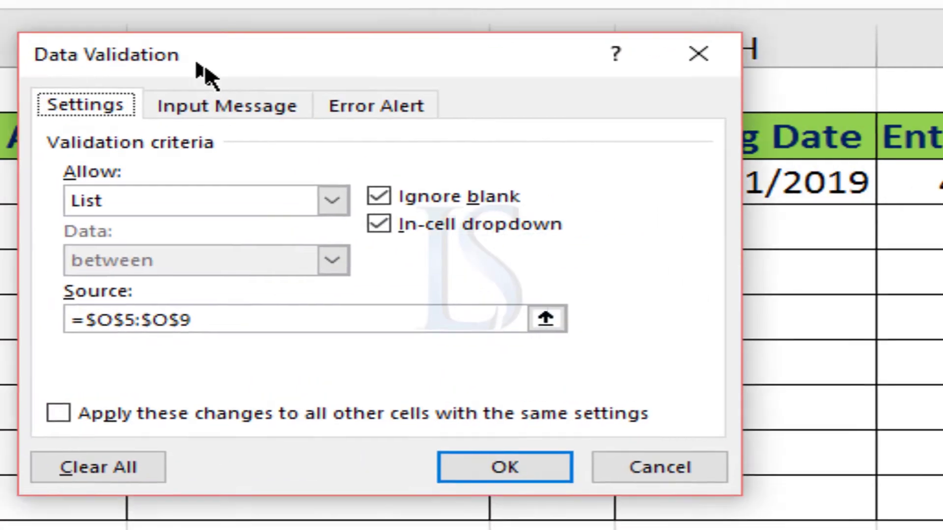
{"action": "left_click_drag", "start_coordinate": [196, 63], "coordinate": [281, 149]}
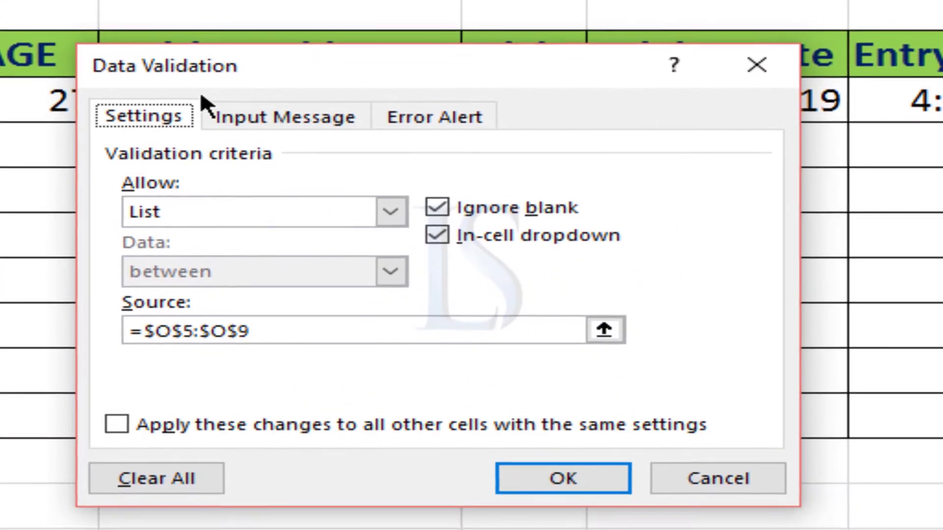
{"action": "left_click_drag", "start_coordinate": [275, 55], "coordinate": [369, 21]}
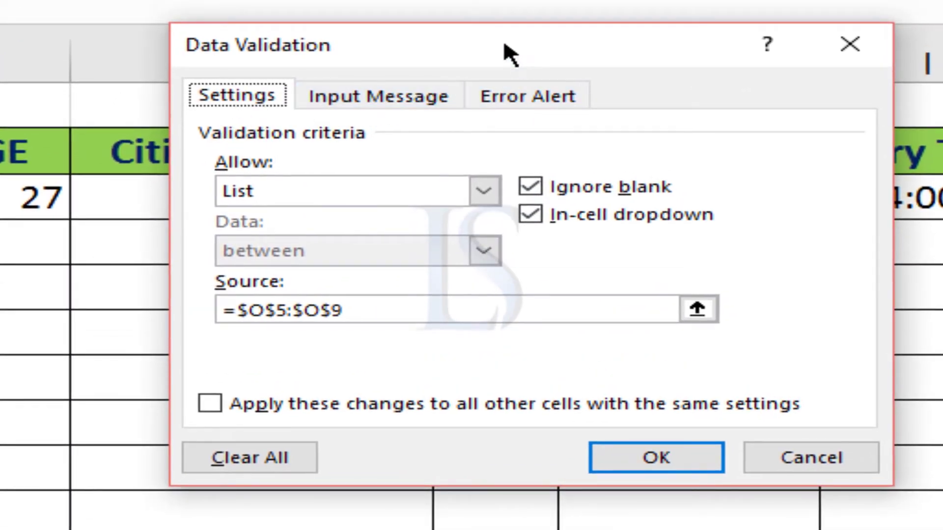
{"action": "left_click_drag", "start_coordinate": [505, 45], "coordinate": [559, 0]}
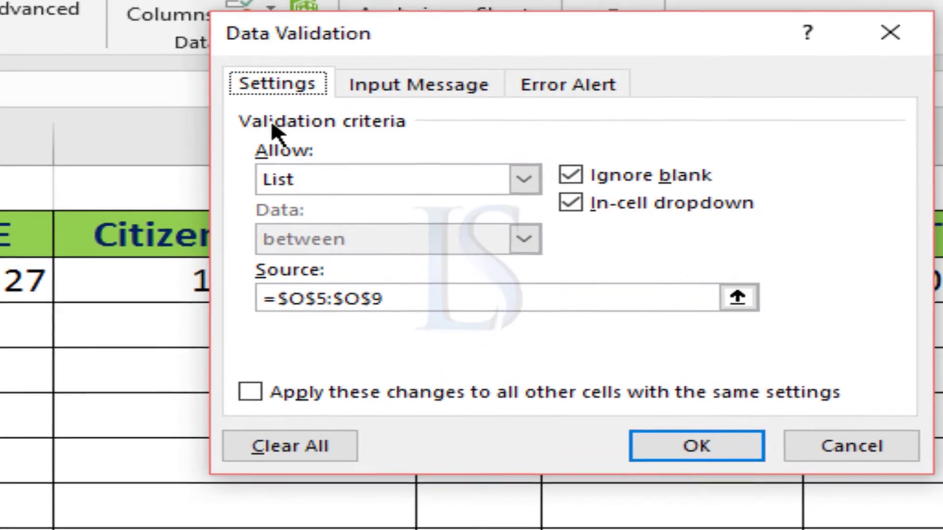
{"action": "left_click", "coordinate": [297, 186]}
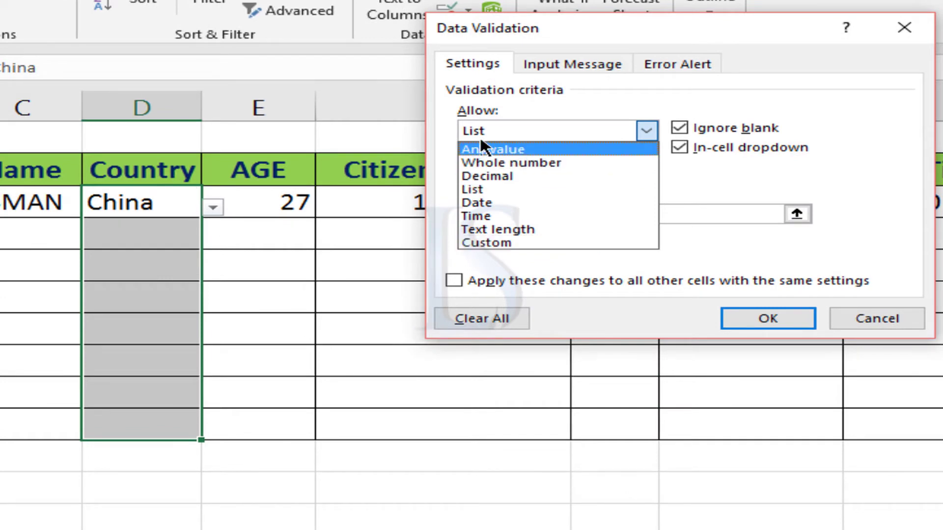
{"action": "left_click", "coordinate": [476, 191]}
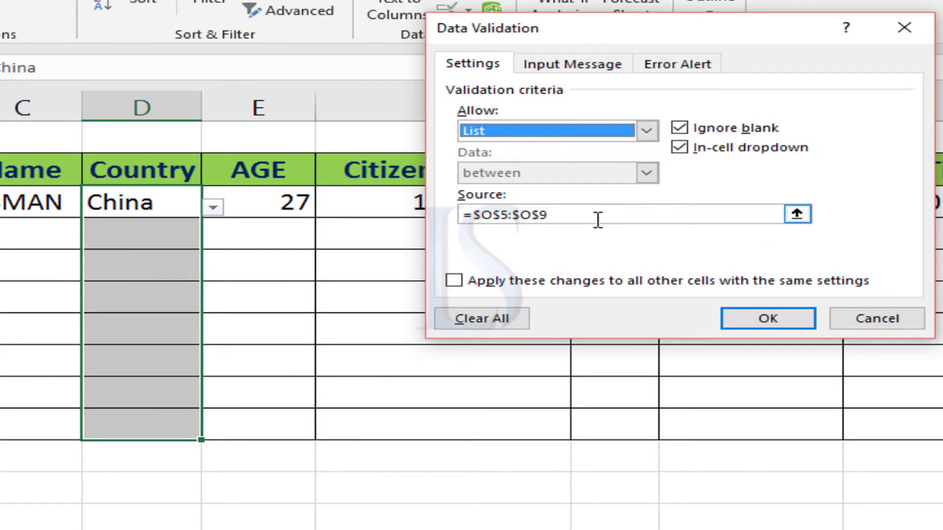
Clear the list source, pick the countries in O5:O9 as the new source, apply the rule, and check the Country drop-down
{"action": "left_click_drag", "start_coordinate": [598, 219], "coordinate": [403, 219]}
{"action": "key", "text": "BackSpace"}
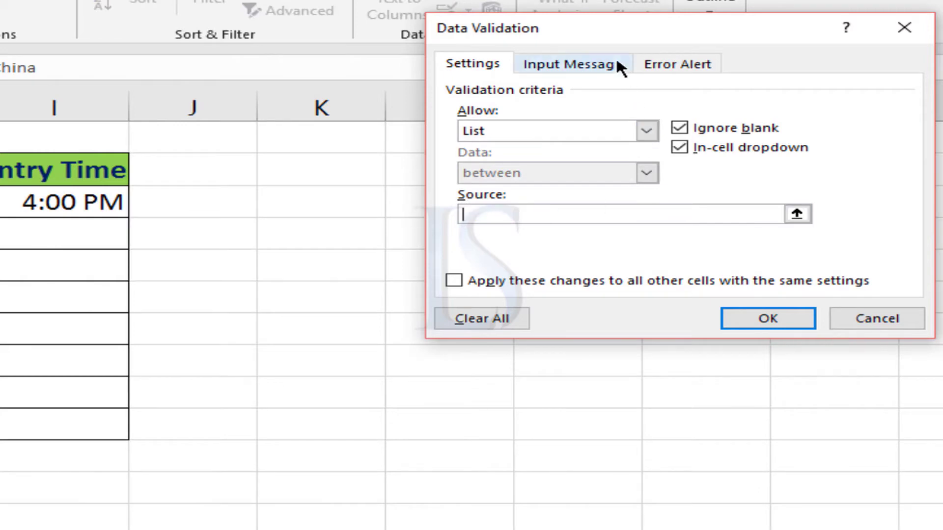
{"action": "left_click_drag", "start_coordinate": [596, 24], "coordinate": [219, 15]}
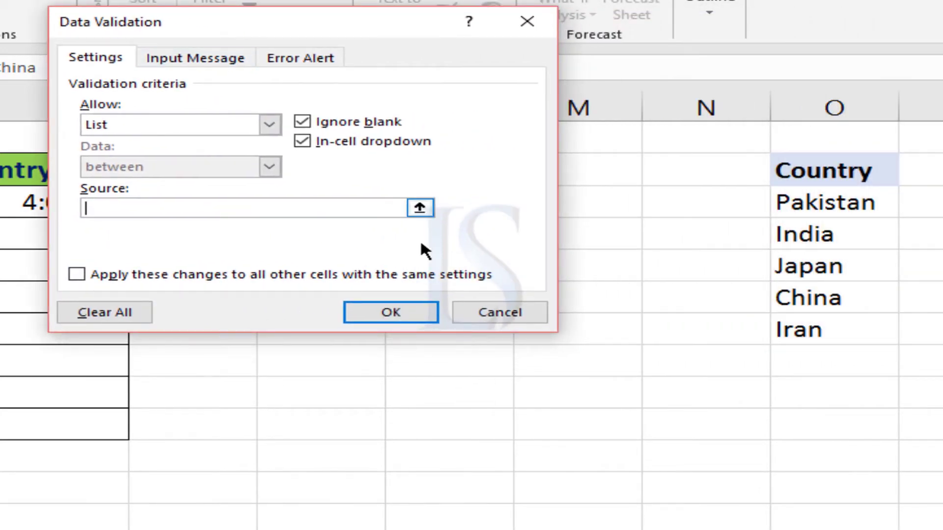
{"action": "left_click", "coordinate": [415, 209]}
{"action": "left_click", "coordinate": [794, 200]}
{"action": "left_click_drag", "start_coordinate": [794, 200], "coordinate": [830, 332]}
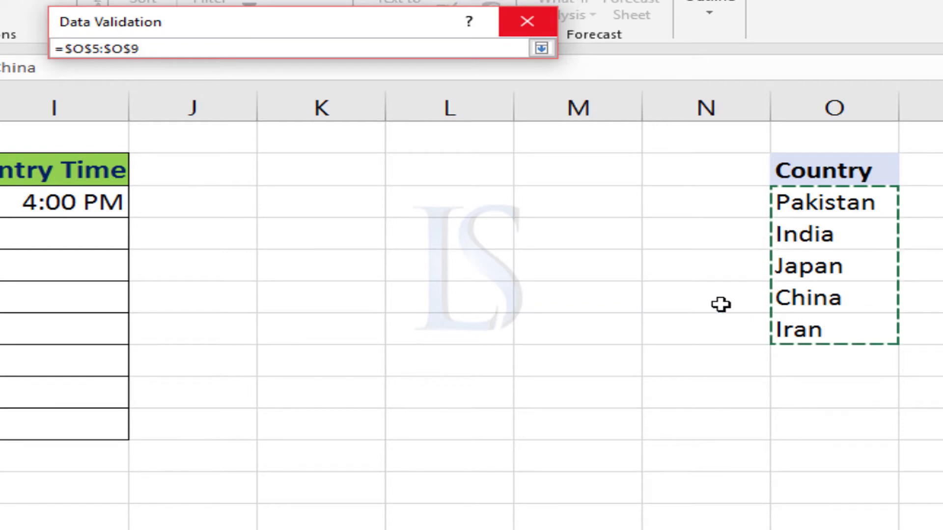
{"action": "left_click", "coordinate": [542, 49]}
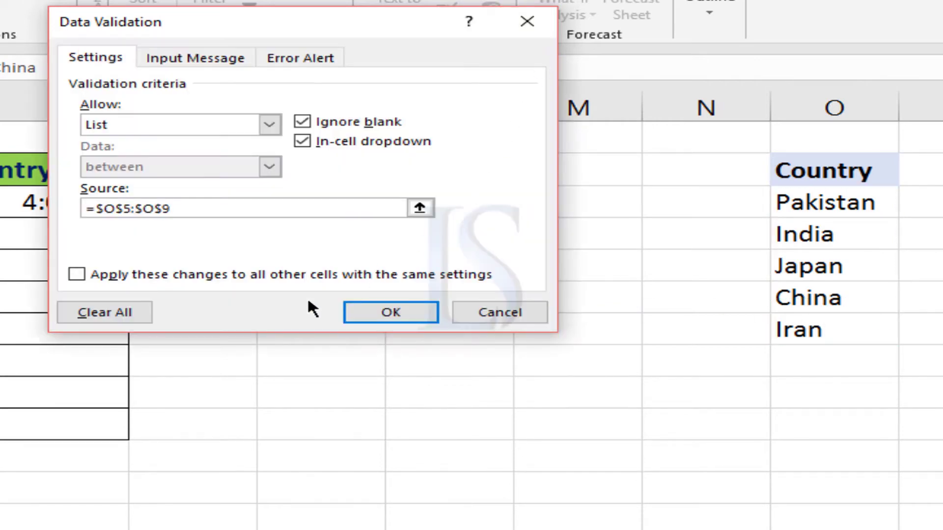
{"action": "left_click", "coordinate": [378, 311]}
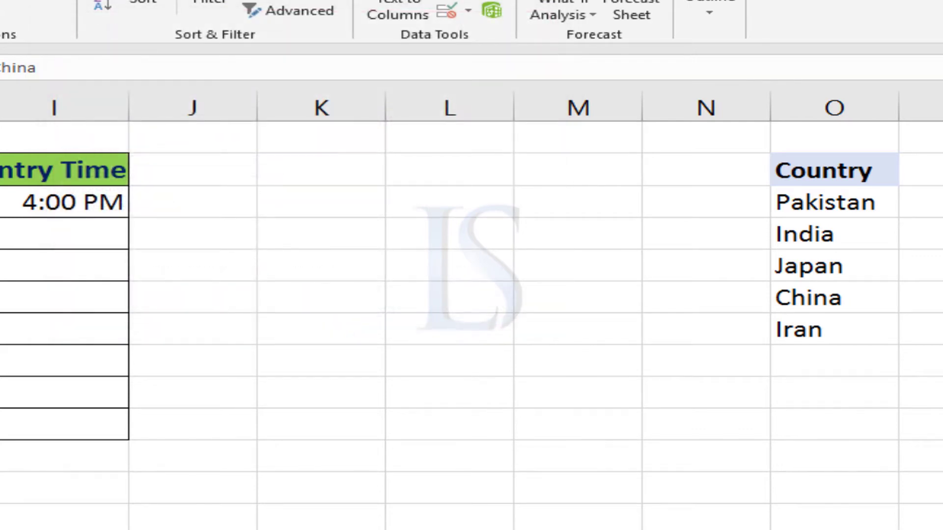
{"action": "left_click", "coordinate": [211, 205]}
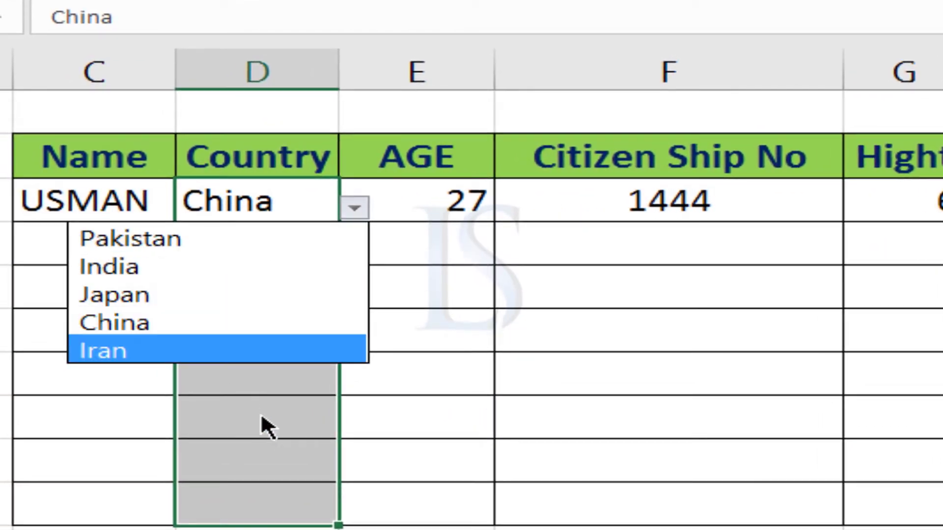
Reselect all the Country cells and open the input message settings of their data validation
{"action": "left_click", "coordinate": [275, 208]}
{"action": "left_click_drag", "start_coordinate": [297, 201], "coordinate": [307, 490]}
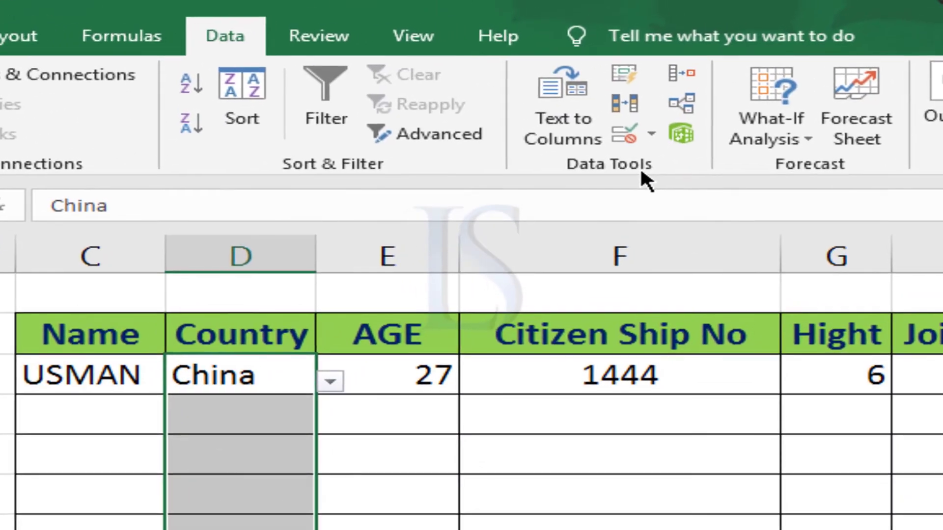
{"action": "left_click", "coordinate": [624, 134]}
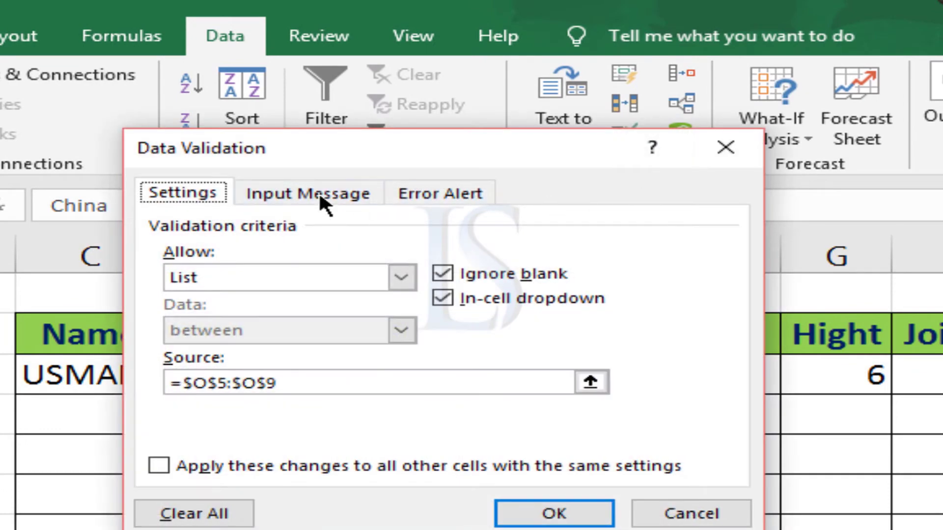
{"action": "left_click_drag", "start_coordinate": [323, 131], "coordinate": [441, 104]}
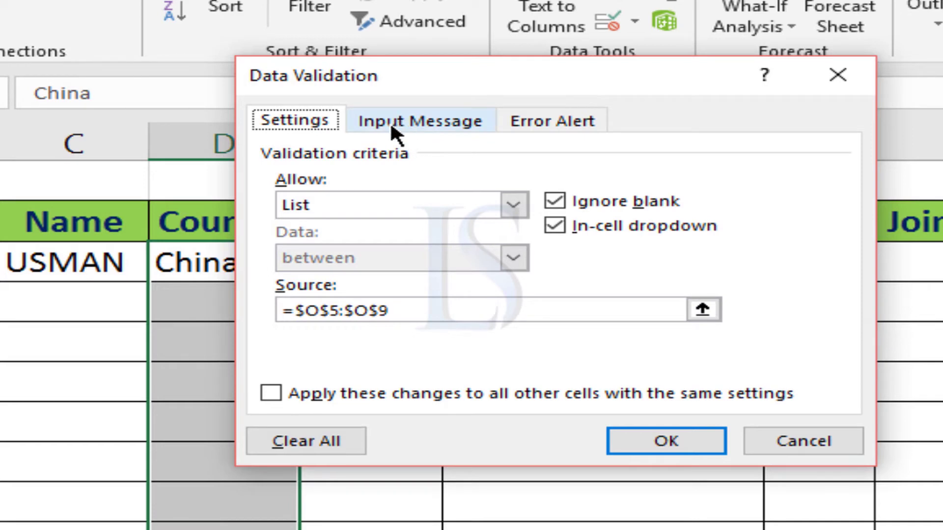
{"action": "left_click", "coordinate": [402, 129]}
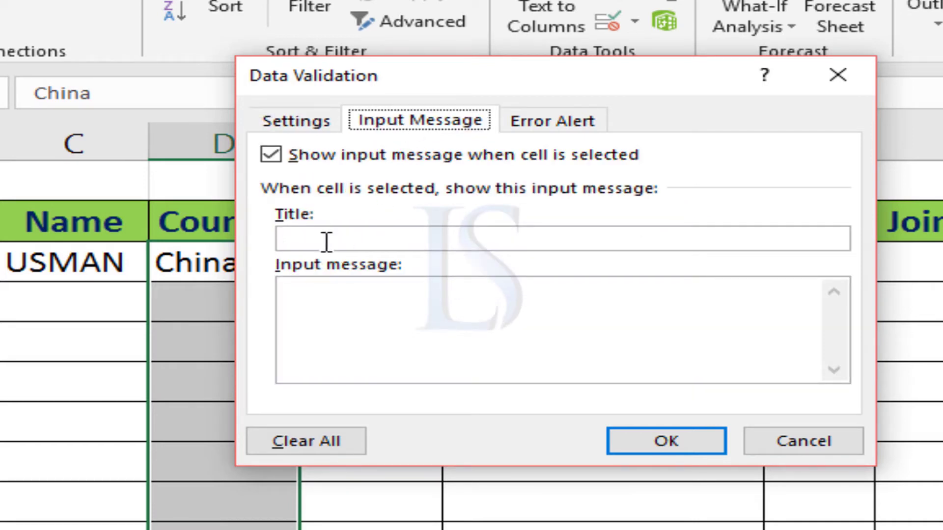
{"action": "left_click_drag", "start_coordinate": [385, 84], "coordinate": [587, 185]}
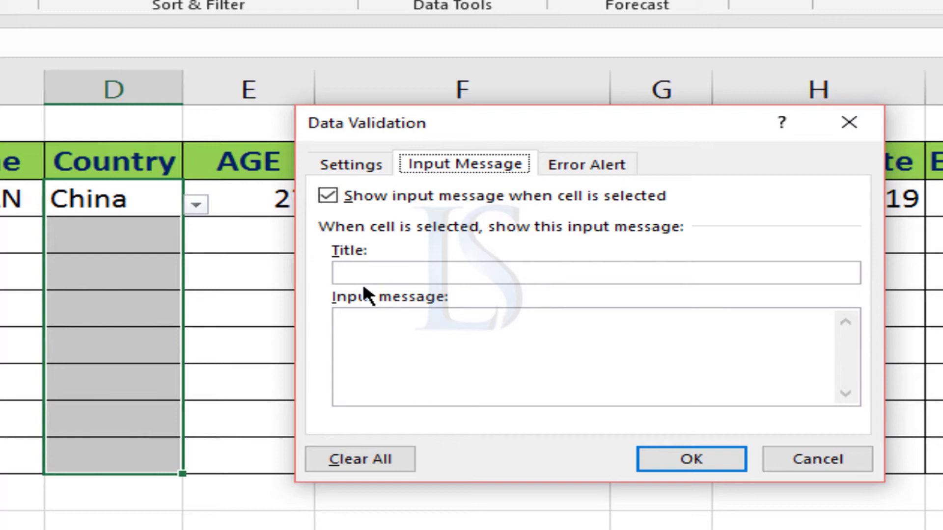
Give the Country cells an input message titled "Learning Studio" reading "your country must be from the list." and apply it
{"action": "left_click", "coordinate": [372, 273]}
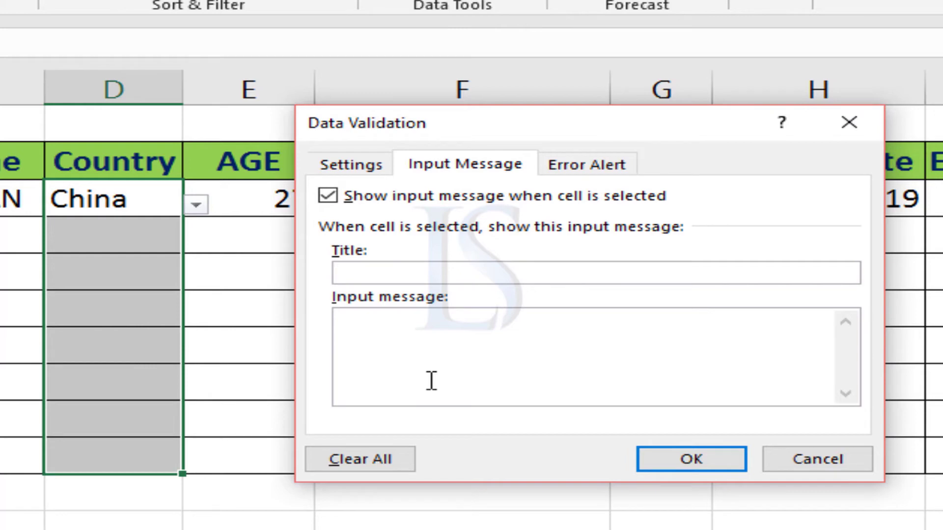
{"action": "type", "text": "Learning Studio"}
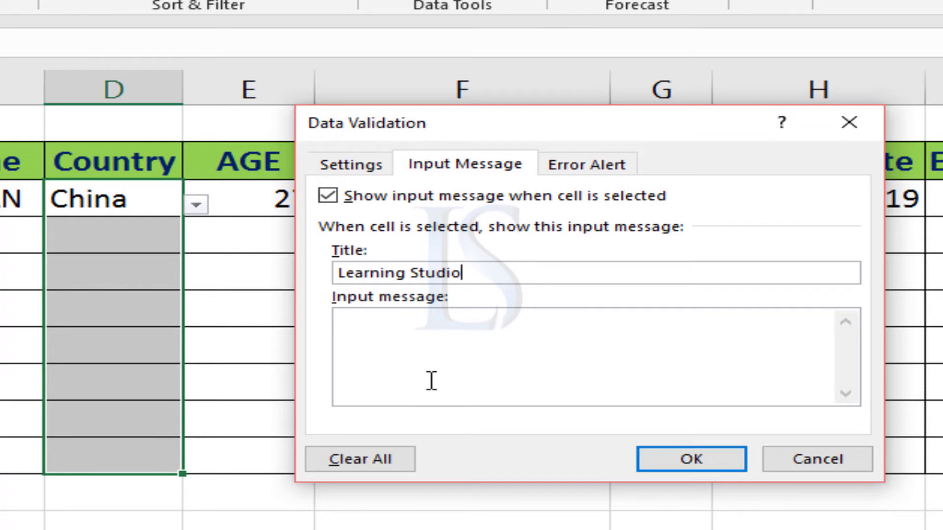
{"action": "left_click", "coordinate": [427, 358]}
{"action": "type", "text": "your country"}
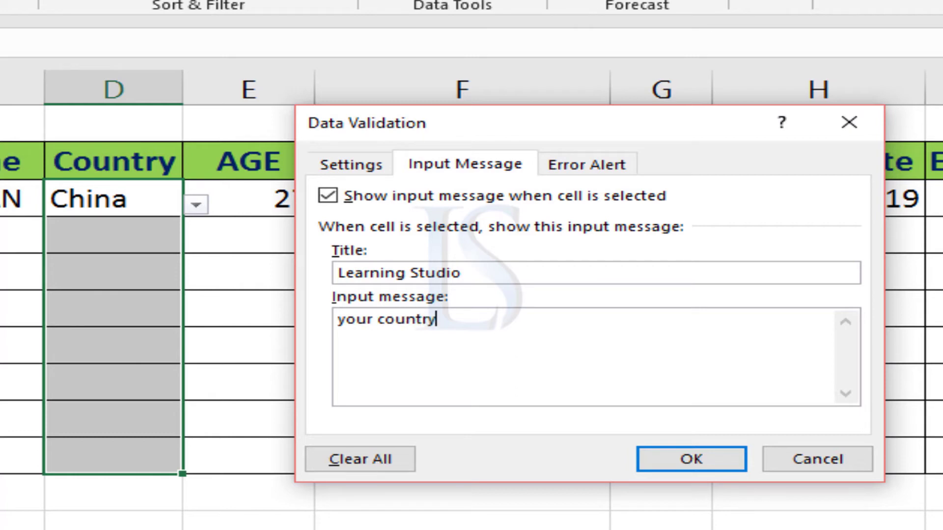
{"action": "type", "text": "be fro"}
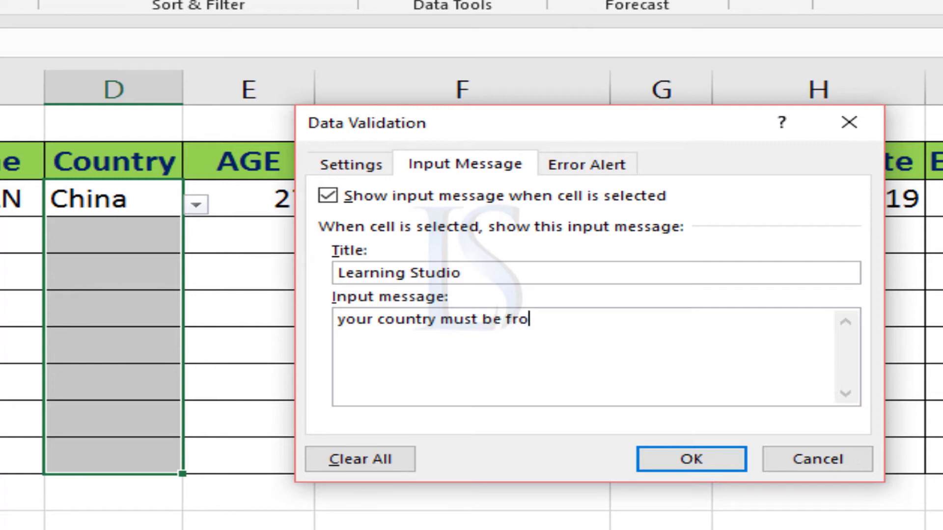
{"action": "type", "text": "m the liist"}
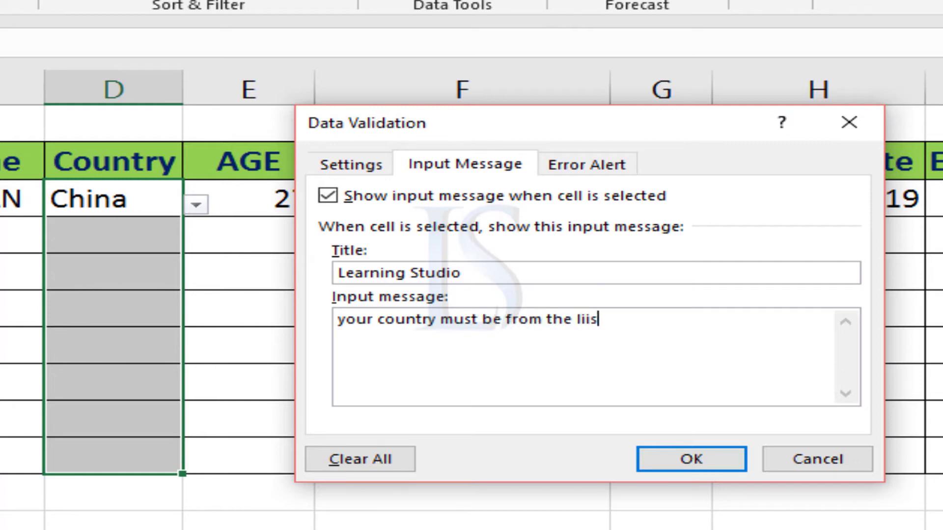
{"action": "key", "text": "BackSpace"}
{"action": "key", "text": "BackSpace"}
{"action": "key", "text": "BackSpace"}
{"action": "type", "text": "st."}
{"action": "left_click", "coordinate": [708, 456]}
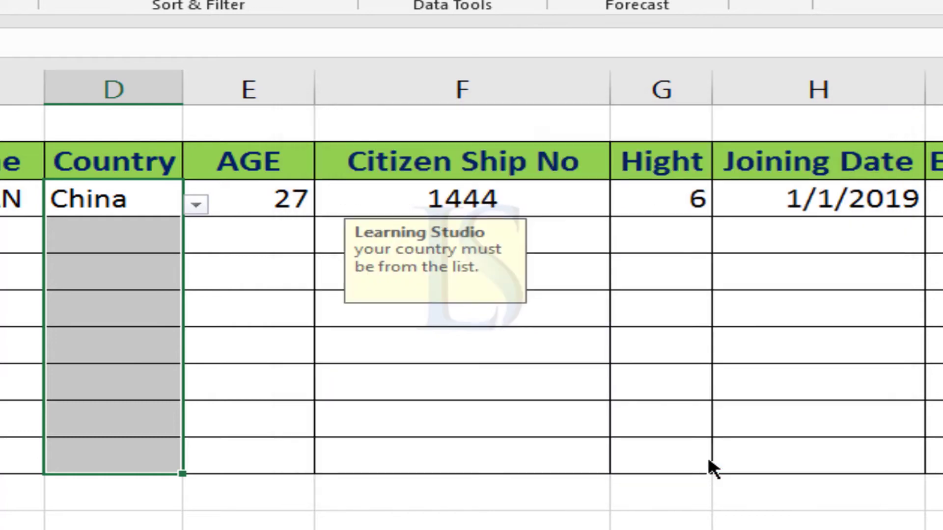
Clear the China entry from the first Country cell
{"action": "left_click", "coordinate": [227, 271]}
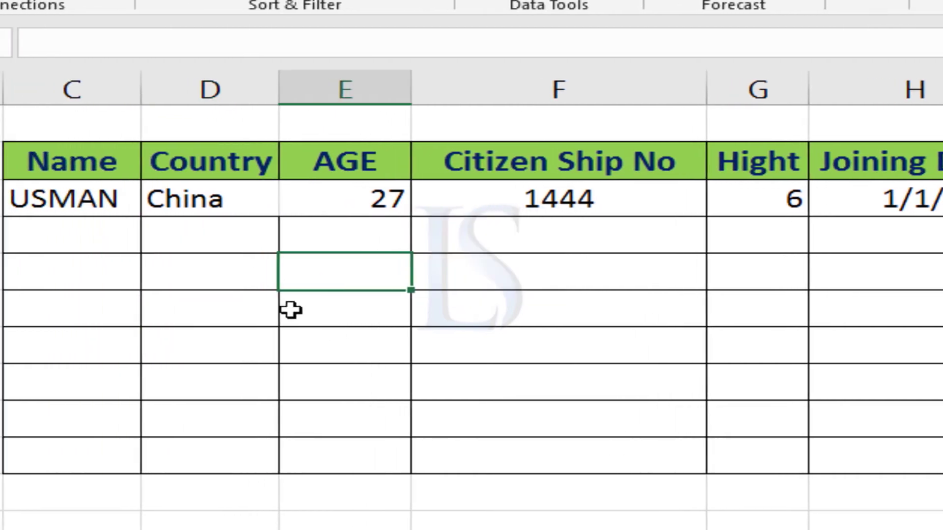
{"action": "left_click", "coordinate": [214, 200]}
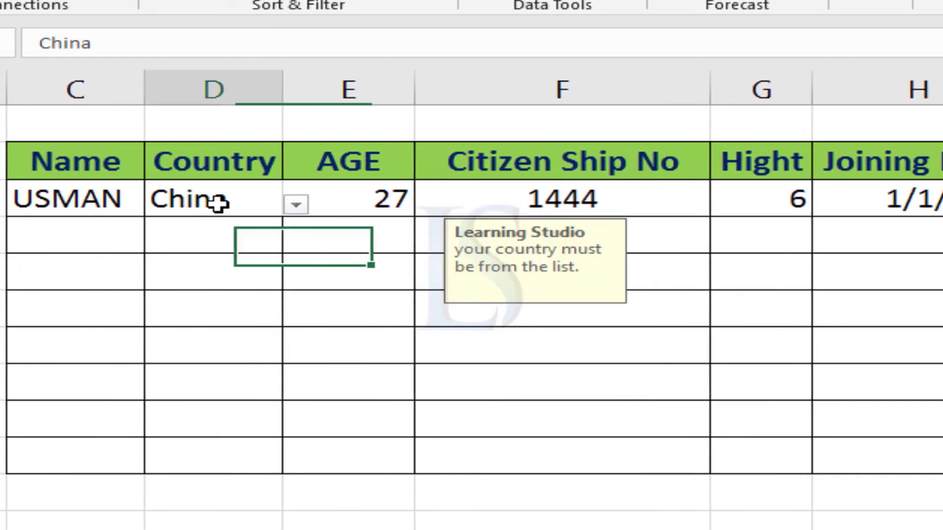
{"action": "key", "text": "Delete"}
{"action": "left_click", "coordinate": [447, 404]}
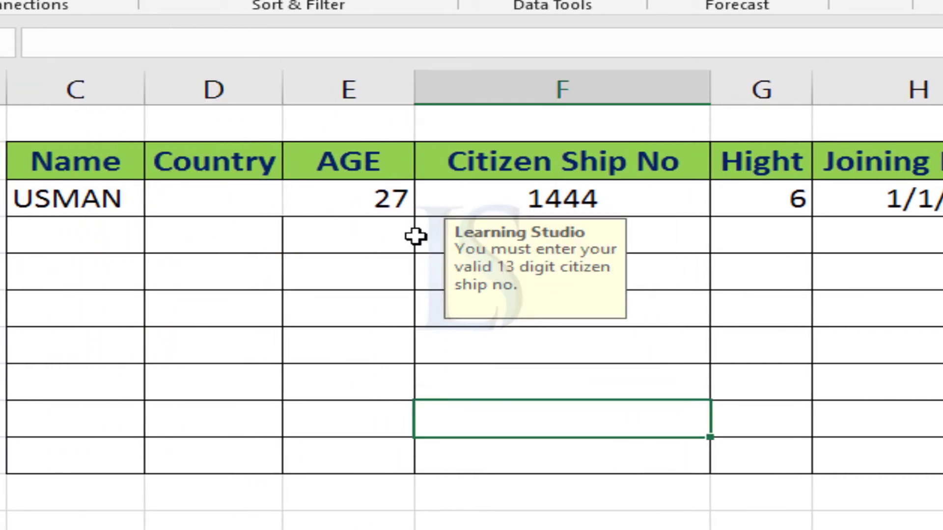
Select several Country cells to check their input message, moving the message box close to the Country column
{"action": "left_click", "coordinate": [390, 204]}
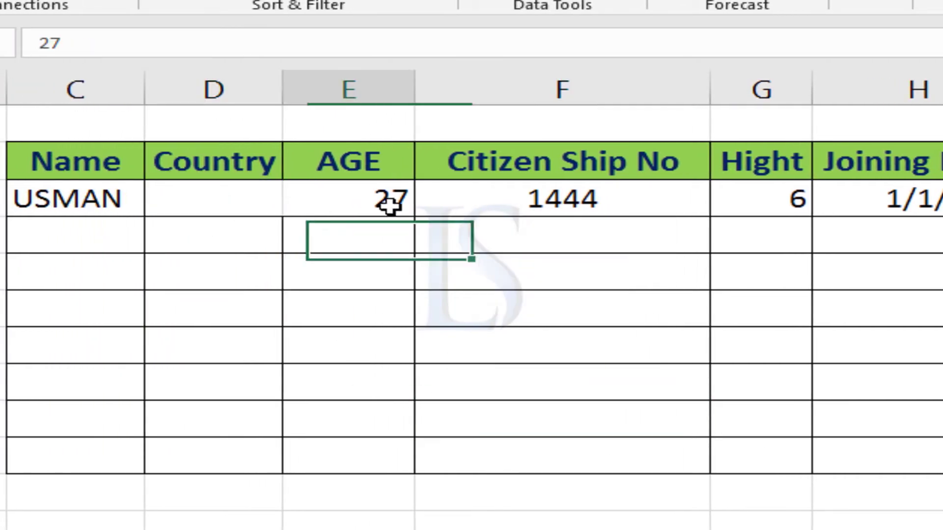
{"action": "left_click", "coordinate": [209, 201]}
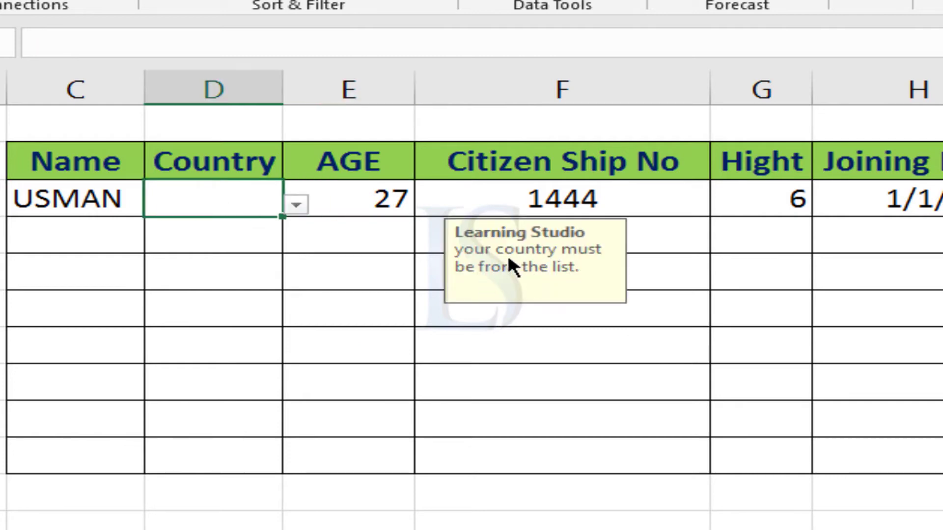
{"action": "left_click_drag", "start_coordinate": [302, 261], "coordinate": [294, 262]}
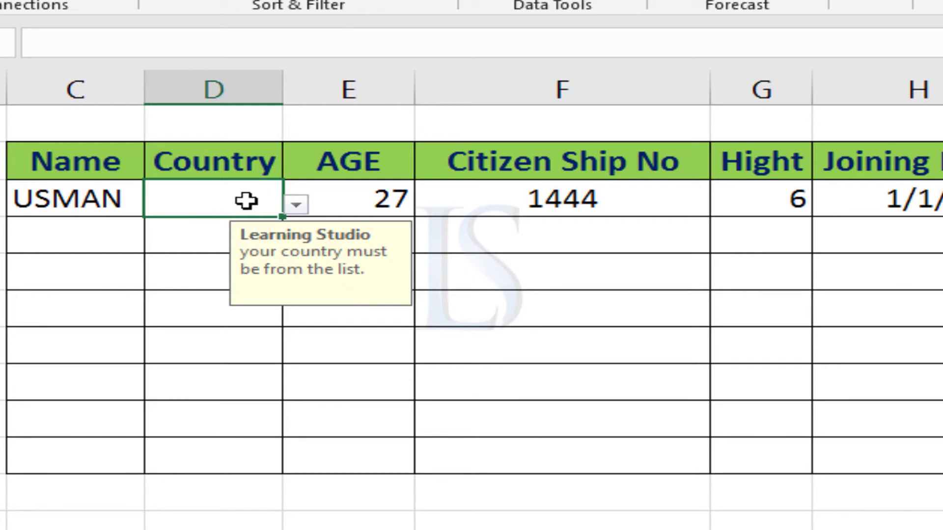
{"action": "left_click", "coordinate": [183, 240]}
{"action": "left_click", "coordinate": [193, 286]}
{"action": "left_click", "coordinate": [207, 354]}
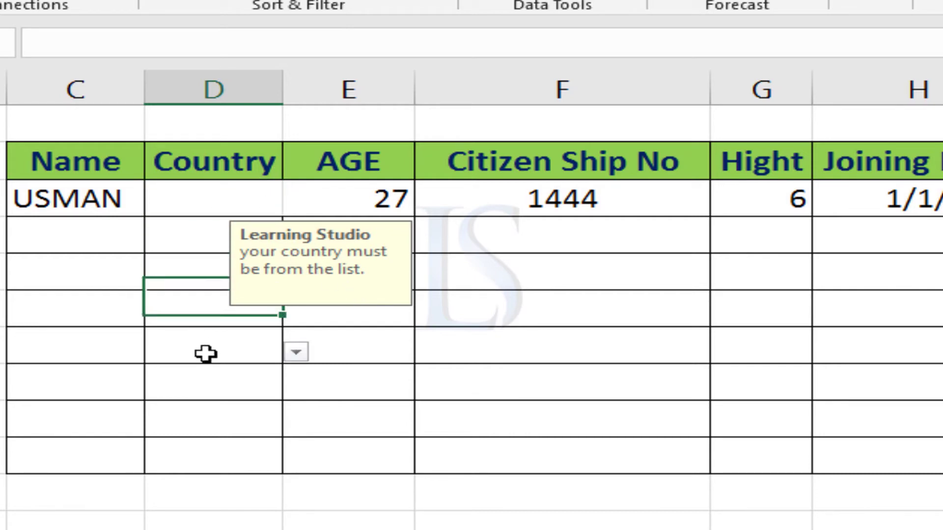
{"action": "left_click", "coordinate": [349, 344]}
{"action": "left_click", "coordinate": [237, 307]}
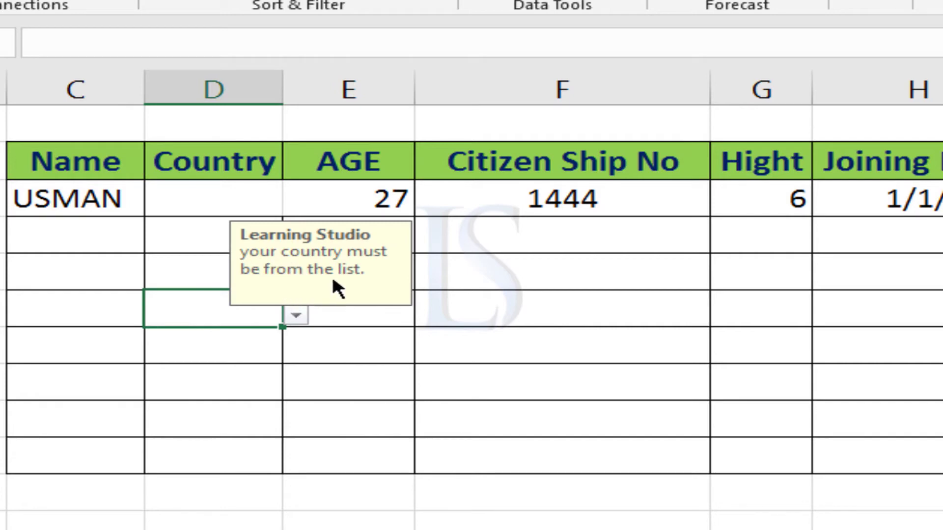
Reopen Data Validation for all the Country cells and review its input message, error alert and list criteria
{"action": "left_click_drag", "start_coordinate": [191, 206], "coordinate": [215, 459]}
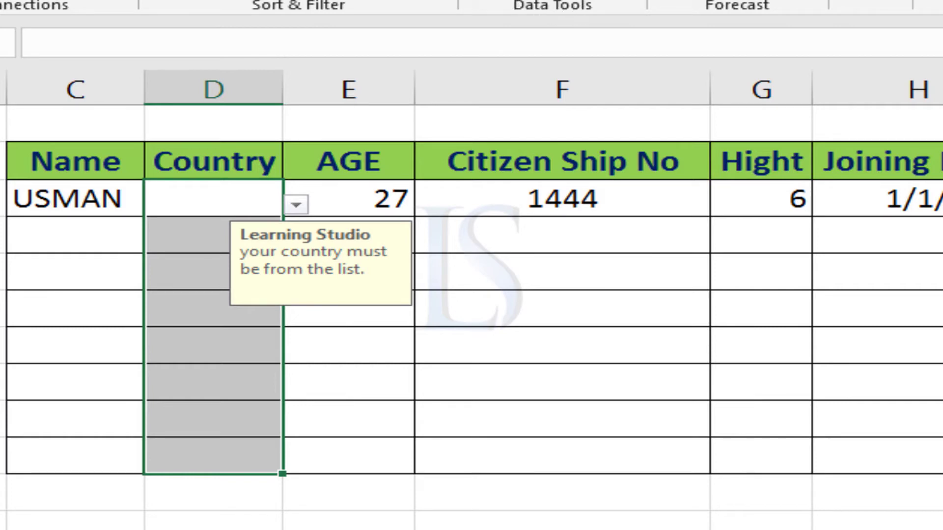
{"action": "left_click", "coordinate": [580, 3]}
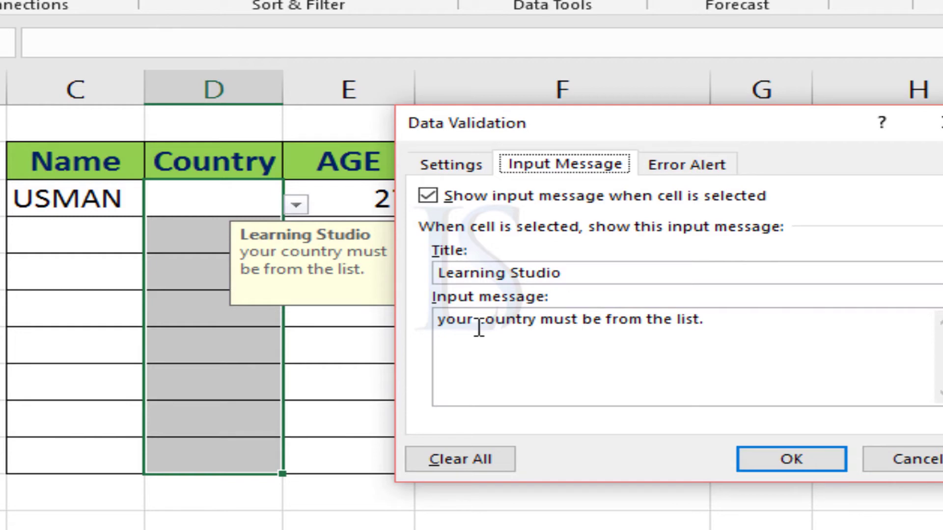
{"action": "left_click", "coordinate": [668, 167]}
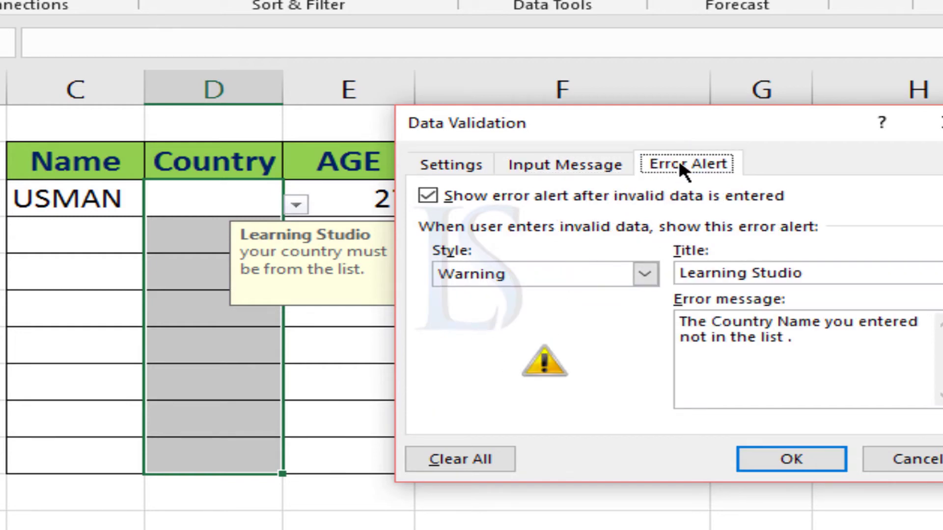
{"action": "left_click", "coordinate": [573, 162]}
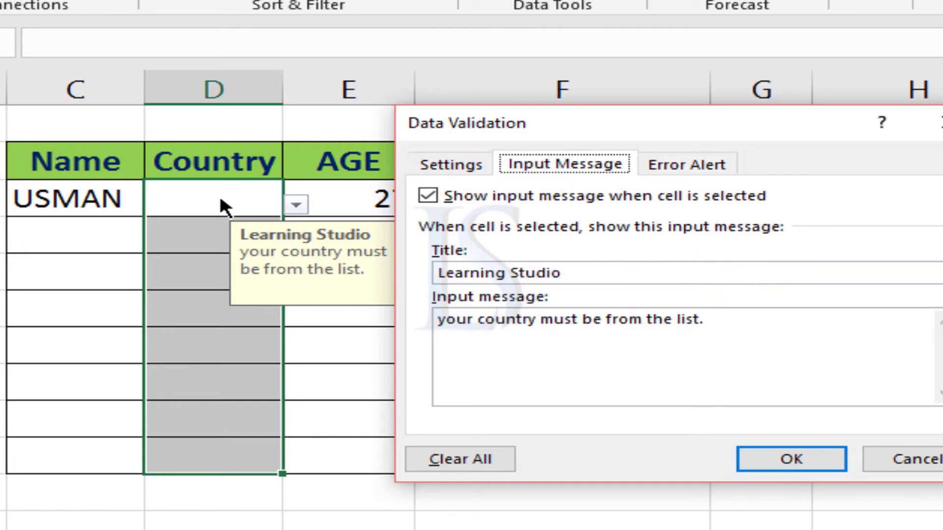
{"action": "left_click", "coordinate": [685, 162]}
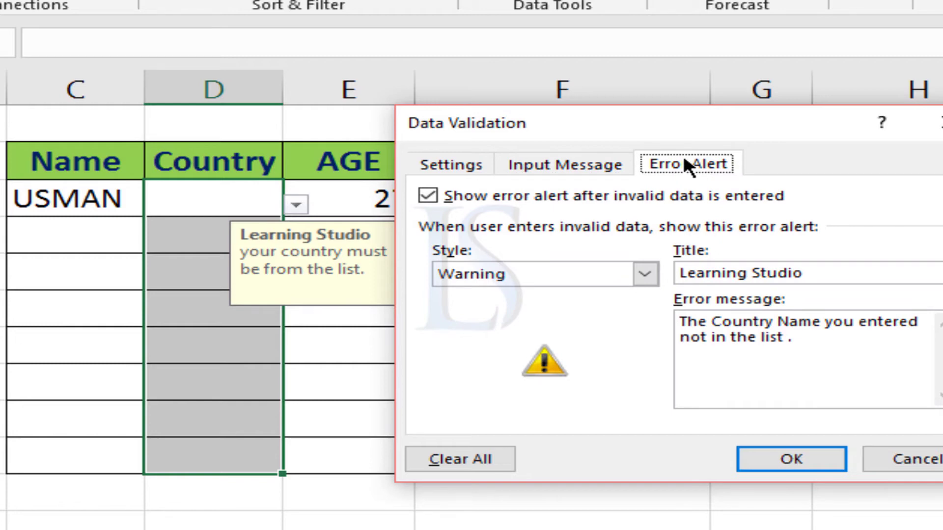
{"action": "left_click", "coordinate": [431, 163]}
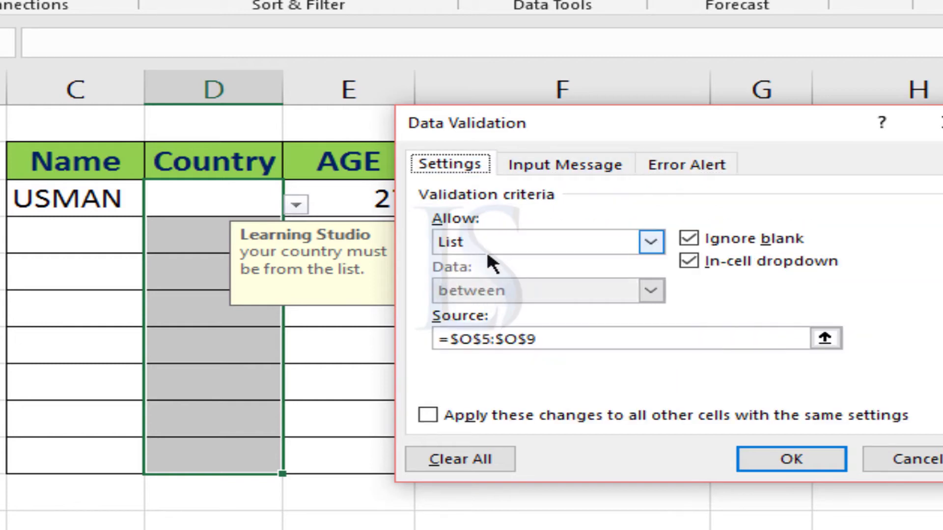
Set the error alert style of the Country cells to Stop and apply the validation
{"action": "left_click", "coordinate": [697, 159]}
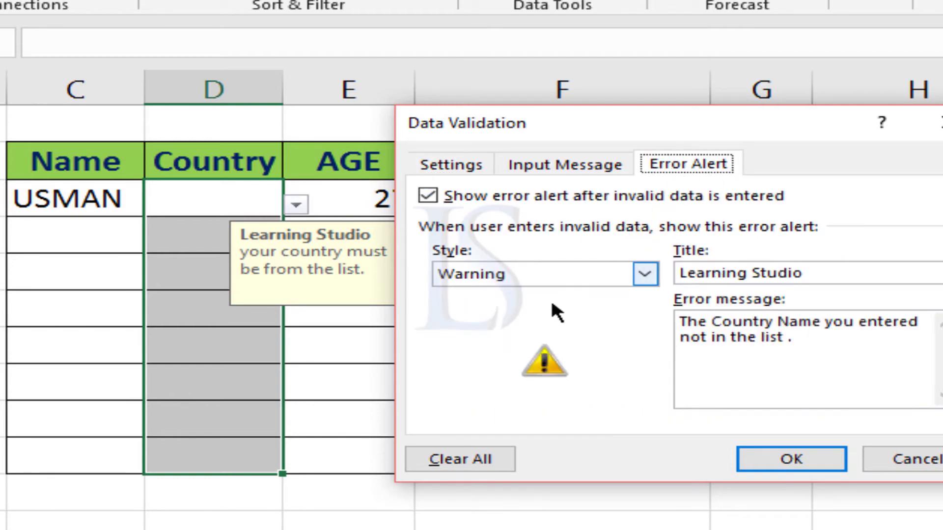
{"action": "left_click", "coordinate": [530, 274]}
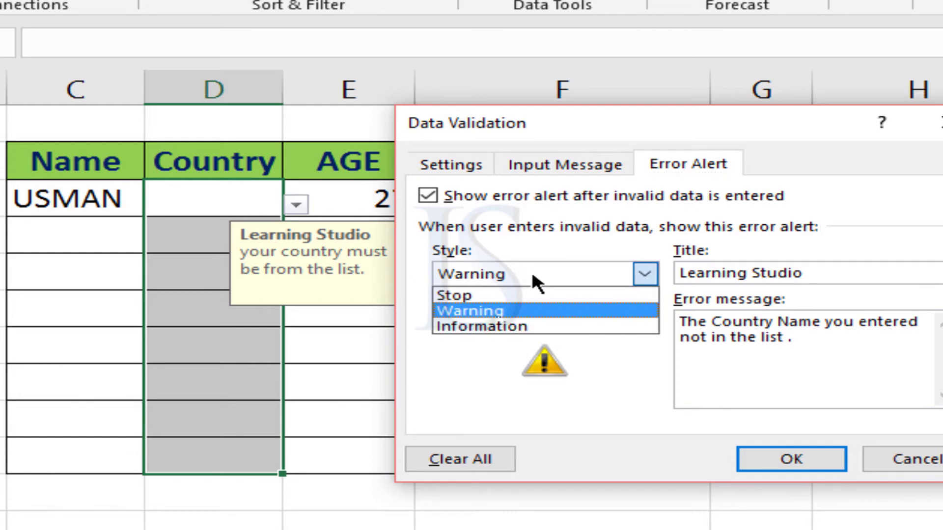
{"action": "left_click", "coordinate": [452, 292]}
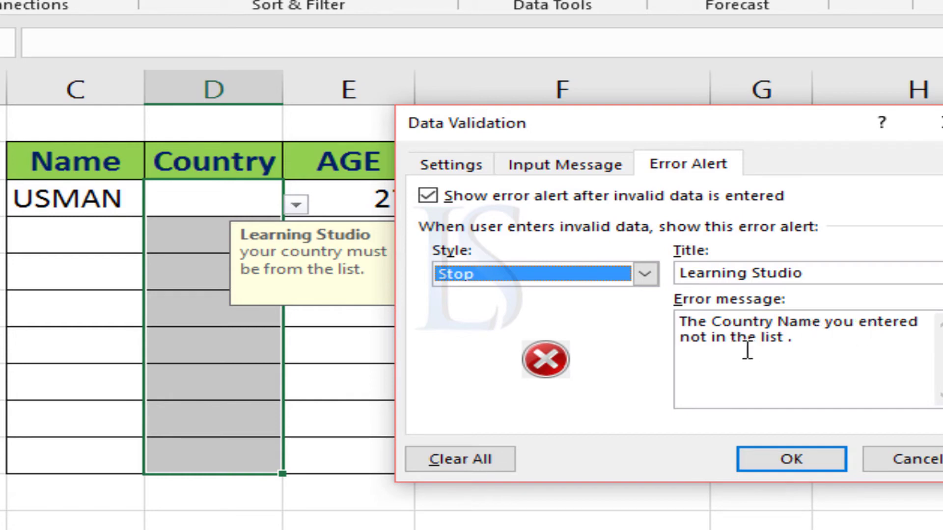
{"action": "left_click", "coordinate": [784, 456]}
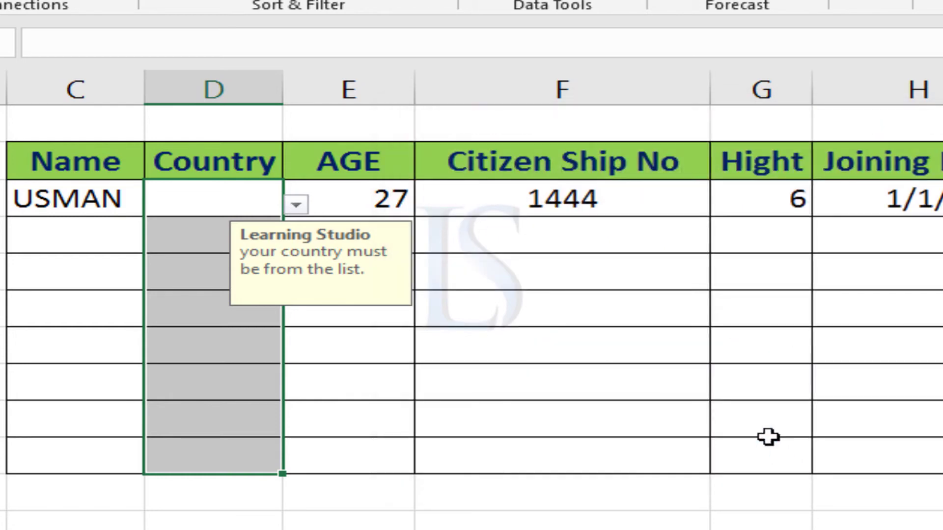
Test the rule by entering uae in the first Country cell, retry once, and cancel the entry
{"action": "left_click", "coordinate": [232, 189]}
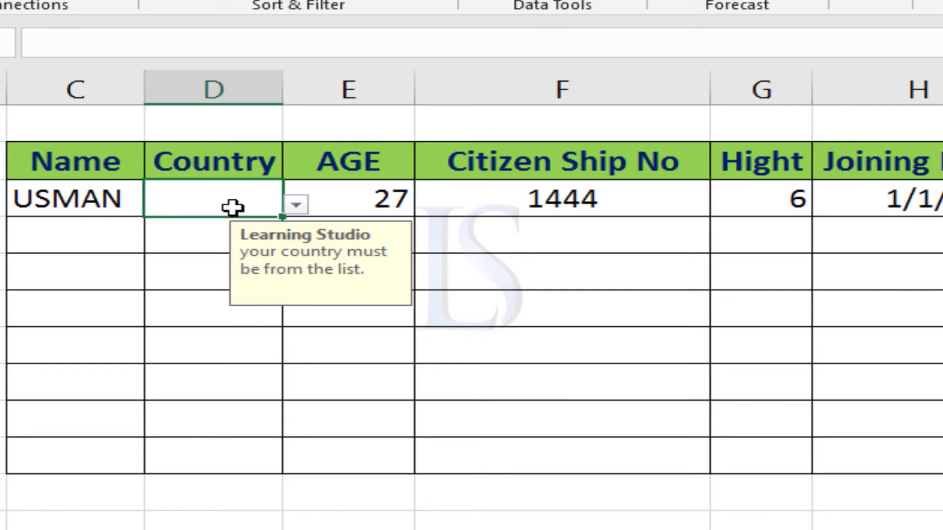
{"action": "type", "text": "uae"}
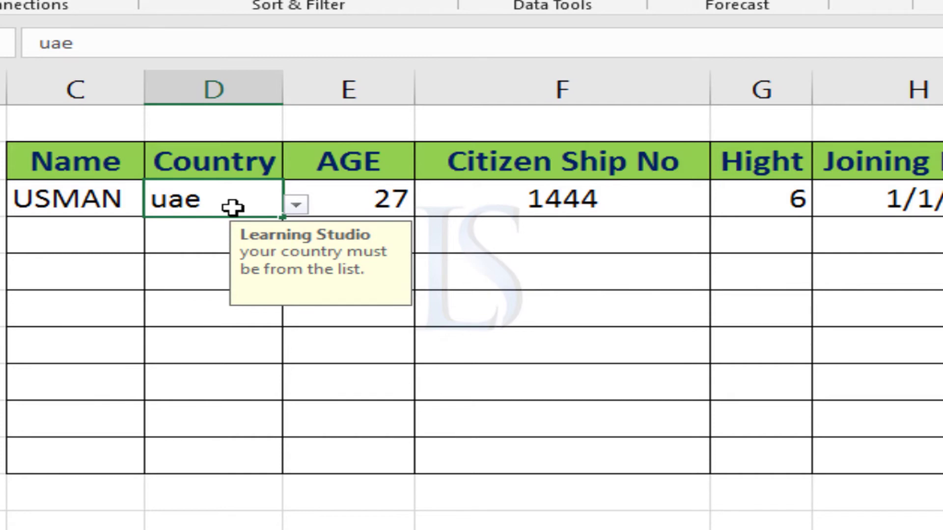
{"action": "key", "text": "Return"}
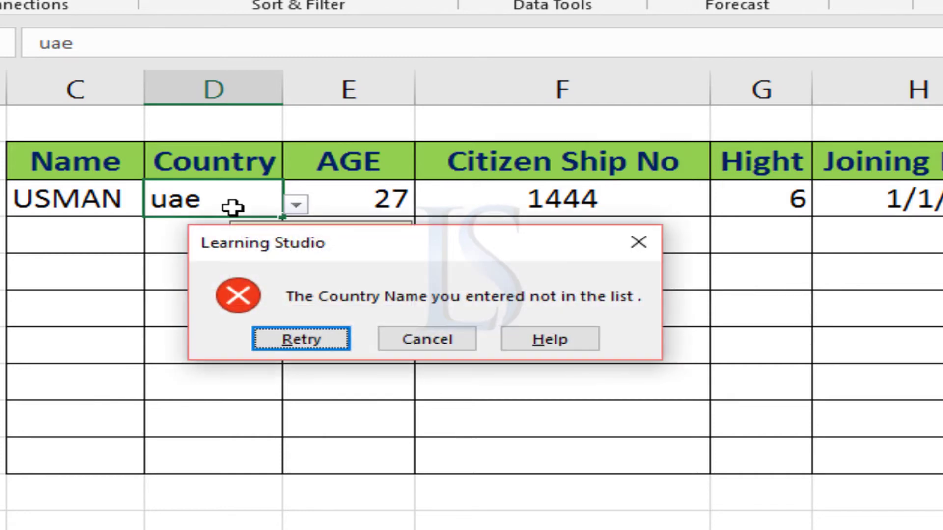
{"action": "left_click", "coordinate": [278, 339]}
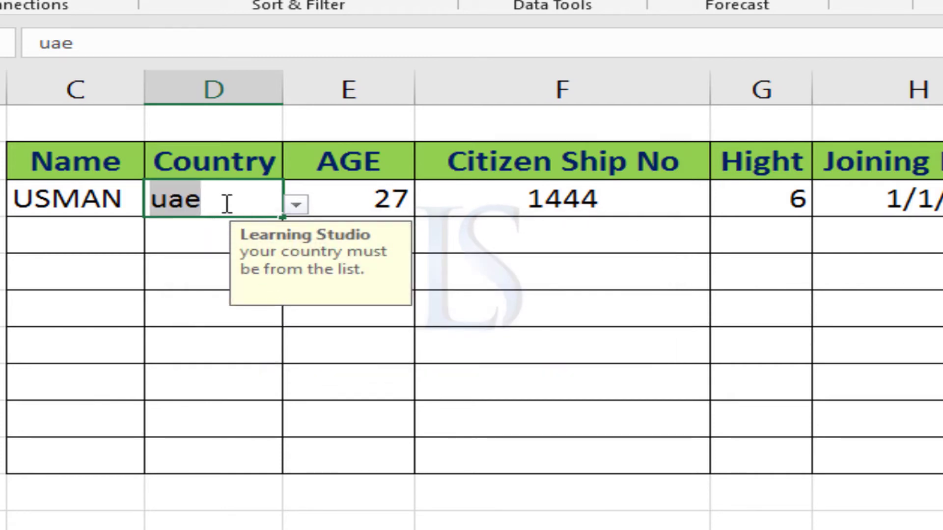
{"action": "left_click", "coordinate": [296, 202]}
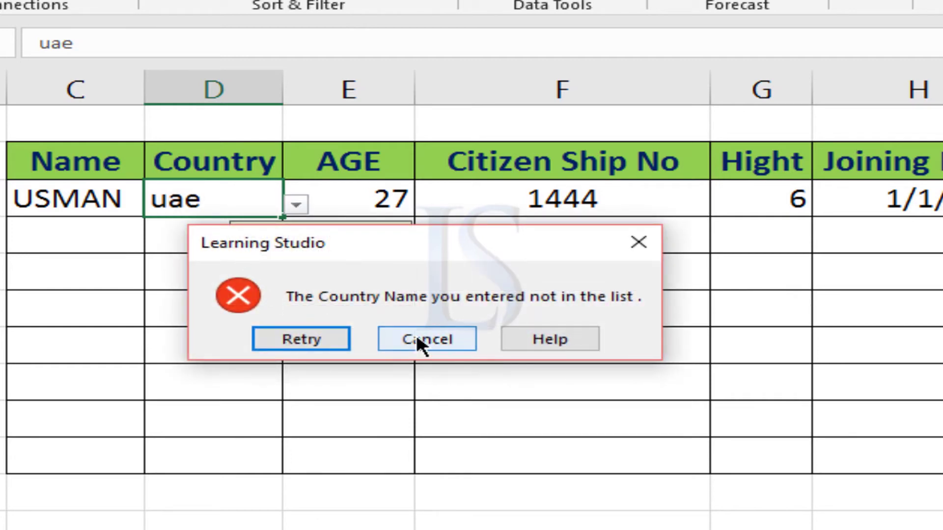
{"action": "left_click", "coordinate": [419, 339]}
Choose China from the drop-down list of the first Country cell
{"action": "left_click", "coordinate": [297, 202]}
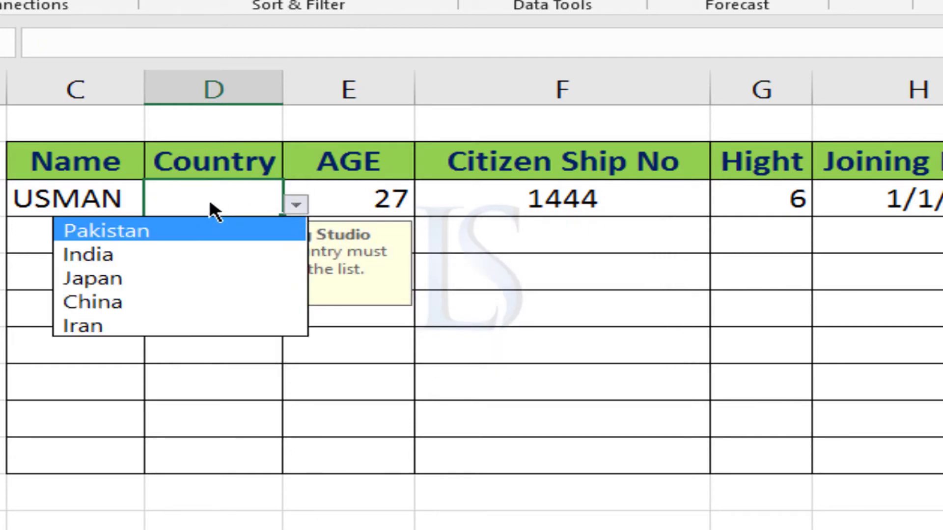
{"action": "left_click", "coordinate": [168, 301]}
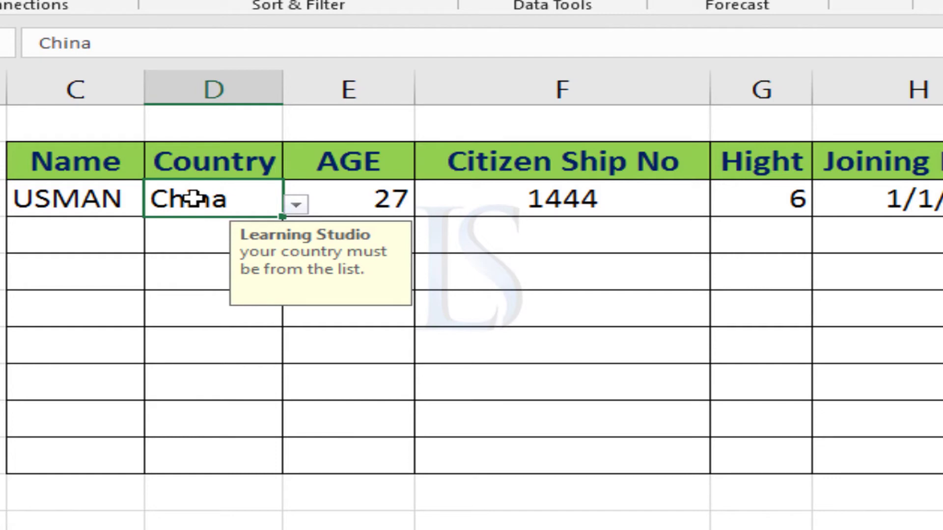
Open Data Validation for all the AGE cells and choose the Whole number and between criteria, keeping the limits 18 and 28
{"action": "left_click", "coordinate": [366, 202]}
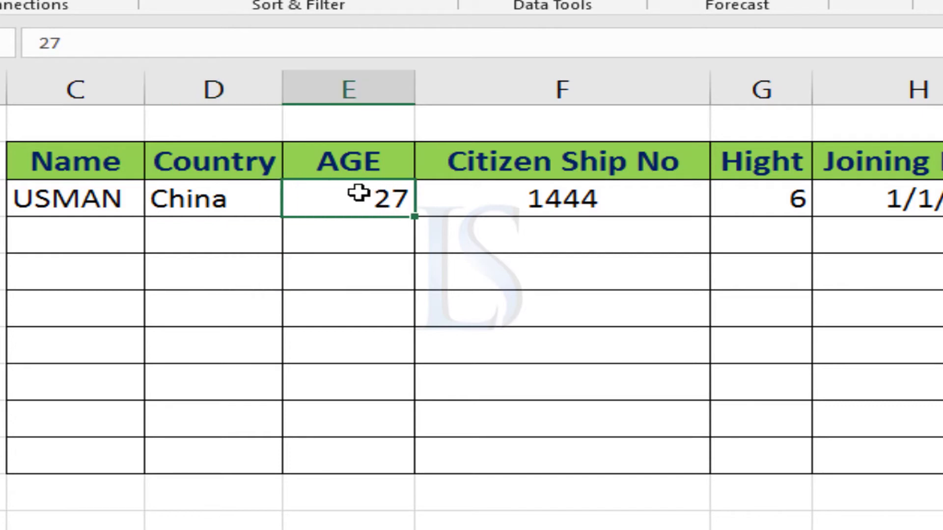
{"action": "left_click_drag", "start_coordinate": [347, 234], "coordinate": [324, 451]}
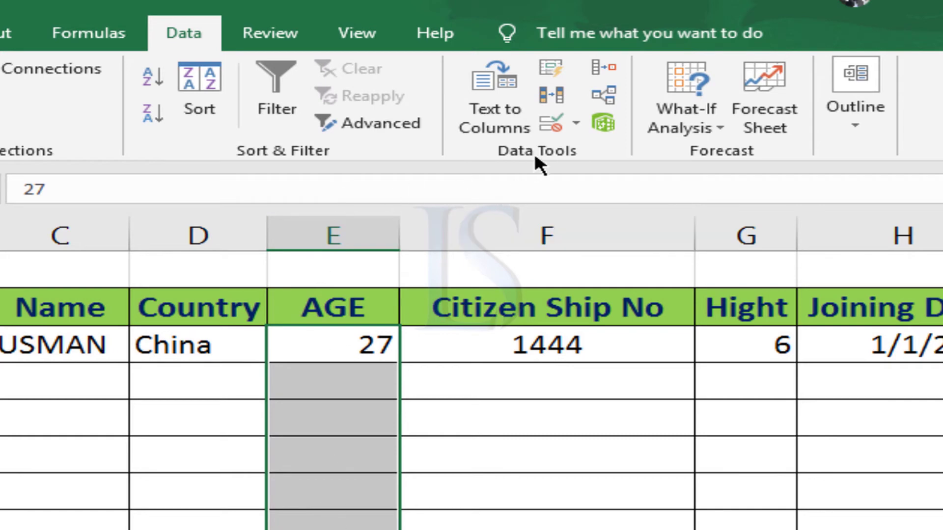
{"action": "left_click", "coordinate": [555, 125]}
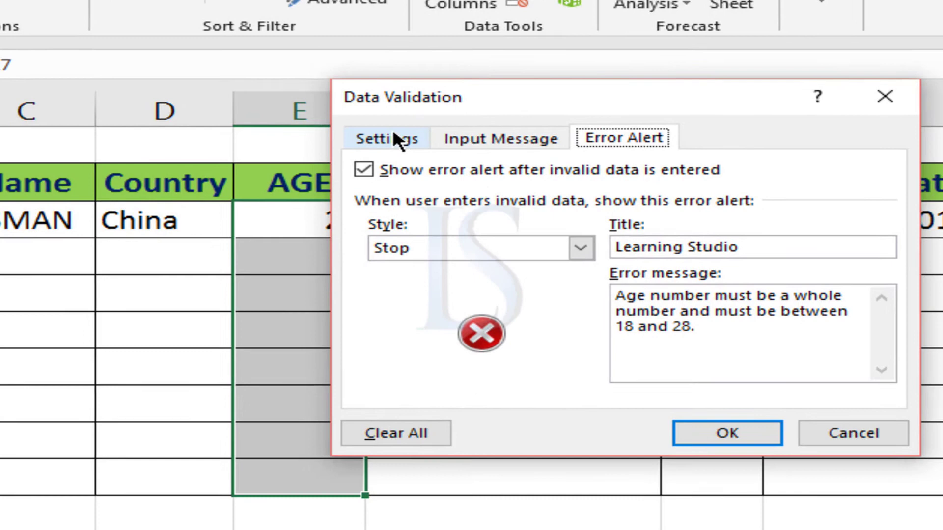
{"action": "left_click", "coordinate": [422, 257]}
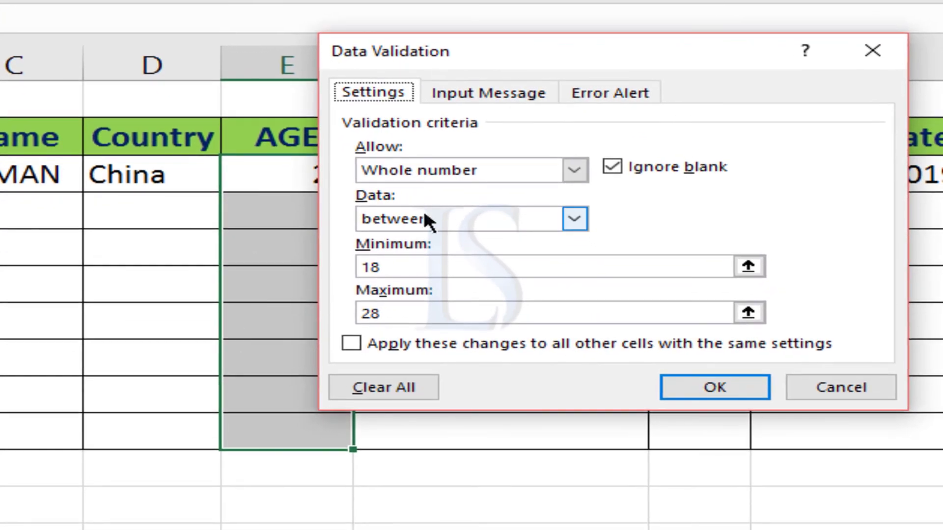
{"action": "left_click", "coordinate": [439, 337]}
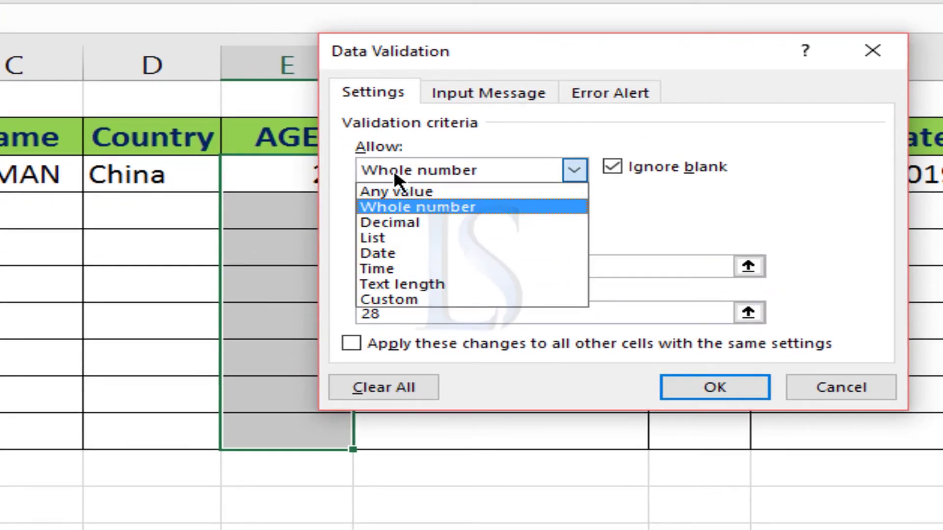
{"action": "left_click", "coordinate": [425, 208]}
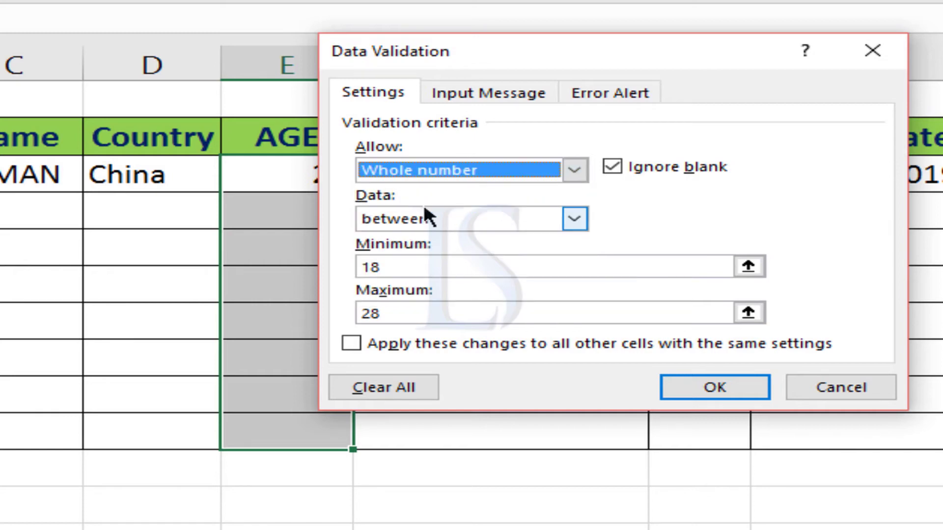
{"action": "left_click", "coordinate": [391, 224]}
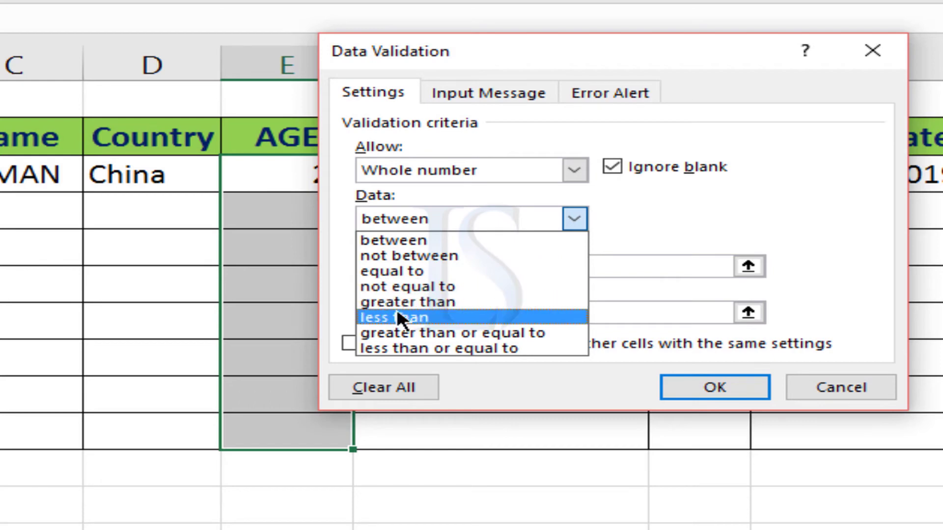
{"action": "left_click", "coordinate": [411, 219]}
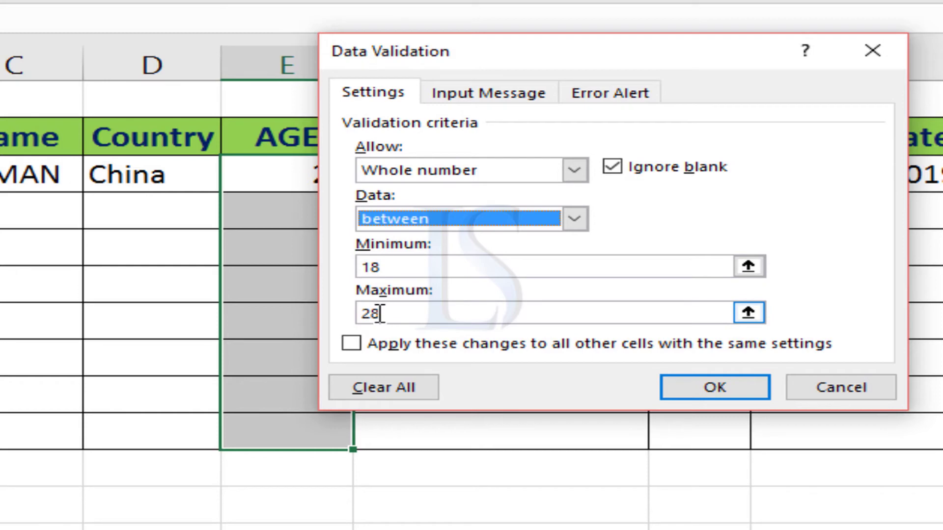
Review the AGE cells' input message and error message, select Stop as the alert style, and apply the validation
{"action": "left_click", "coordinate": [484, 98]}
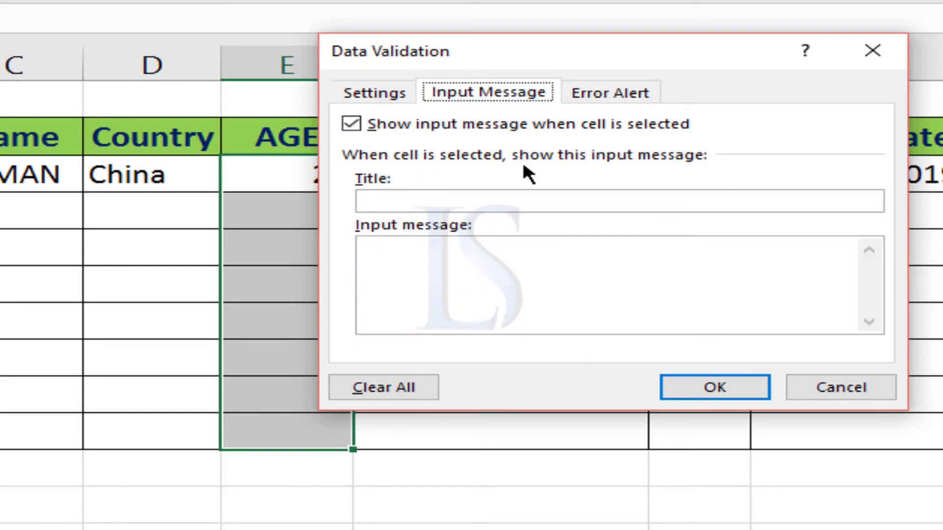
{"action": "left_click", "coordinate": [596, 94]}
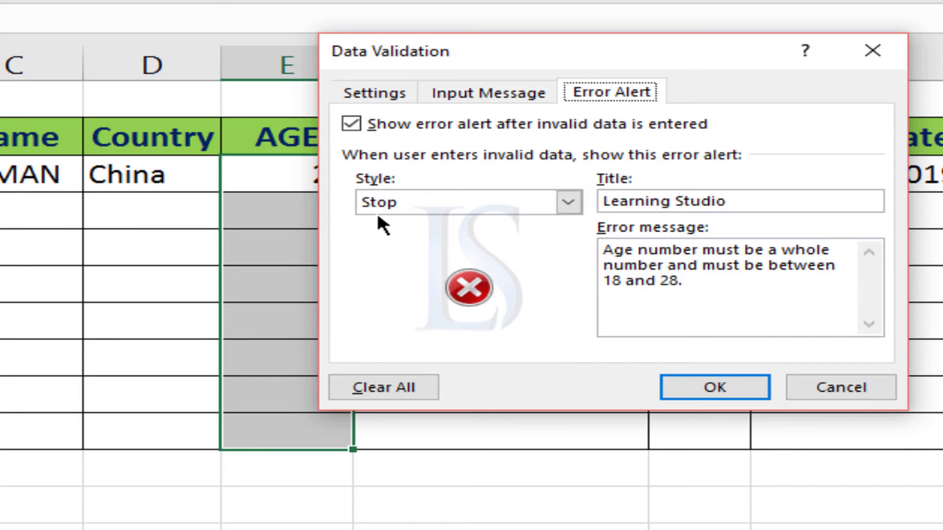
{"action": "left_click", "coordinate": [385, 201]}
{"action": "left_click", "coordinate": [387, 222]}
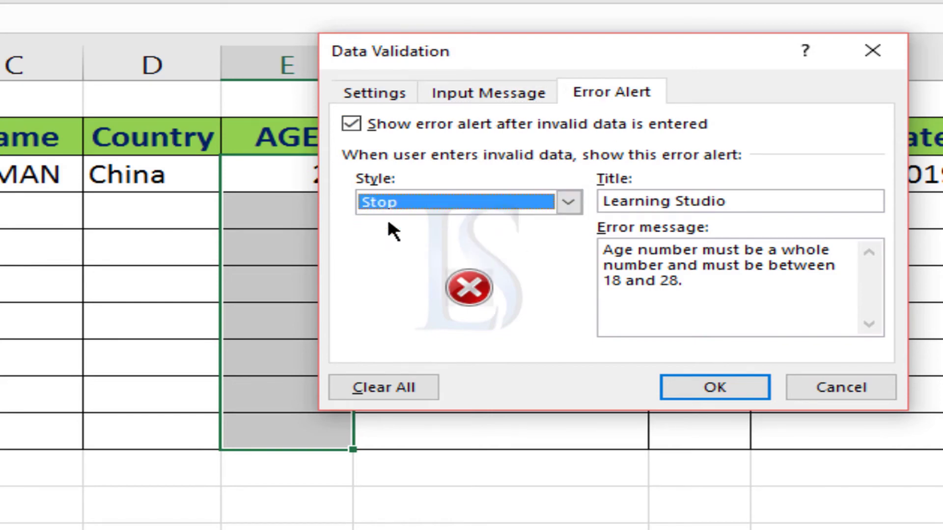
{"action": "left_click", "coordinate": [405, 201]}
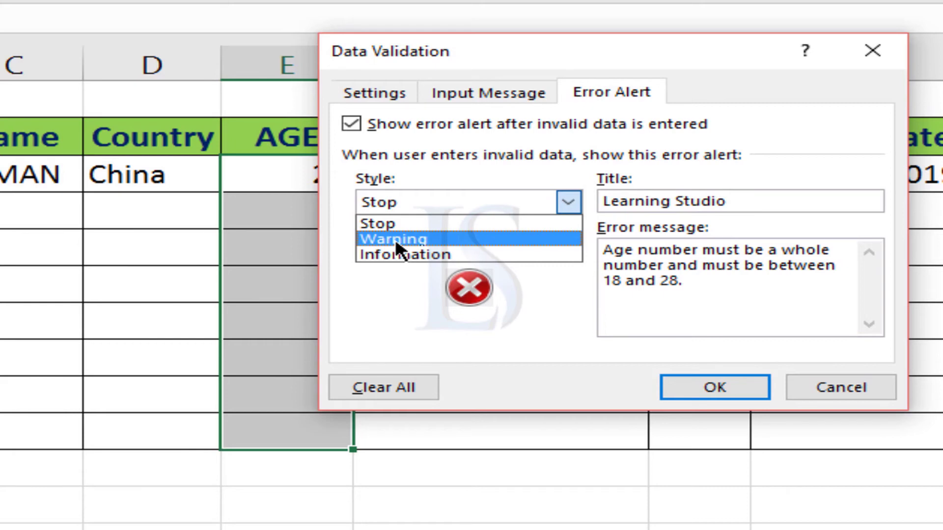
{"action": "left_click", "coordinate": [373, 220]}
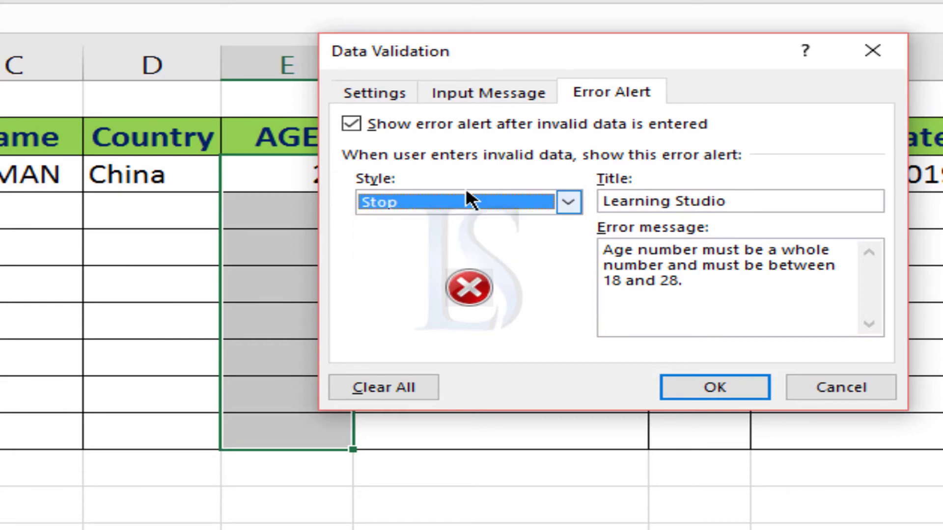
{"action": "left_click_drag", "start_coordinate": [603, 250], "coordinate": [801, 280]}
{"action": "left_click", "coordinate": [696, 267]}
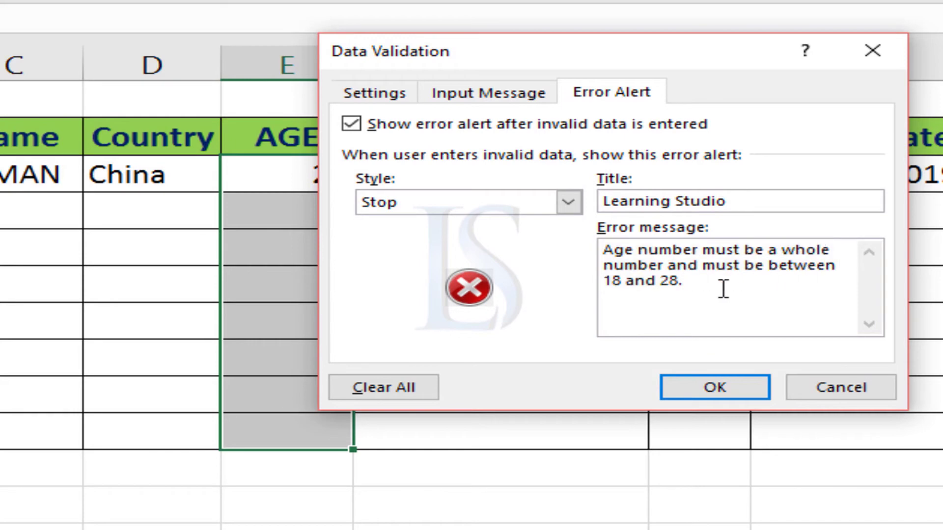
{"action": "left_click", "coordinate": [721, 384]}
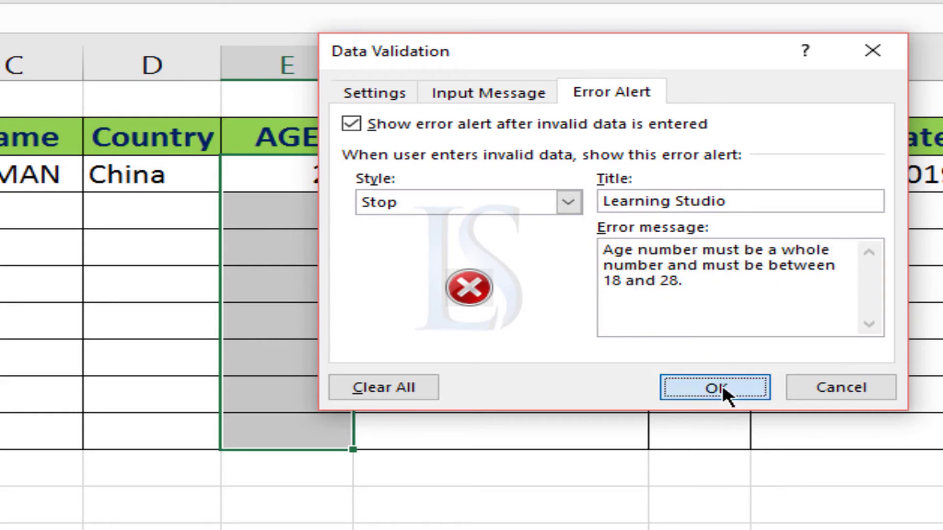
Test the AGE rule by entering 50 in the first AGE cell, retry once, and abandon the entry
{"action": "left_click", "coordinate": [292, 174]}
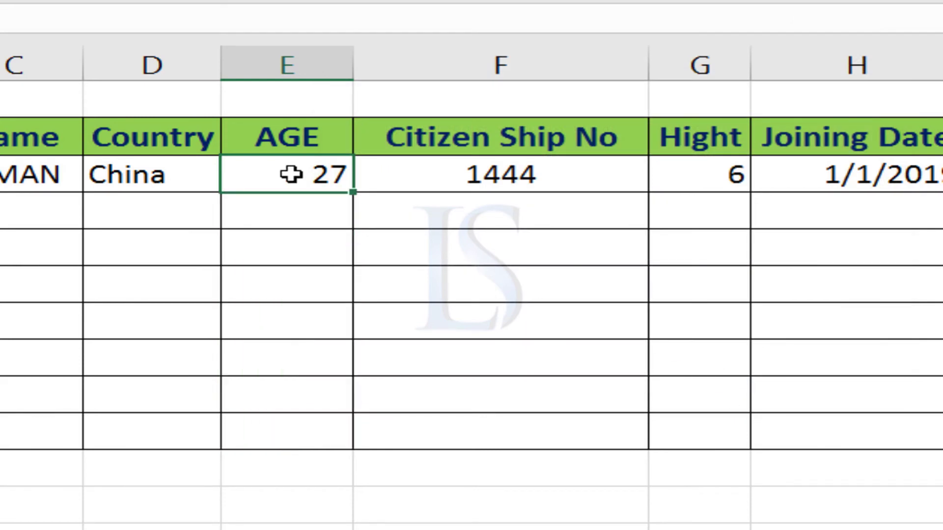
{"action": "type", "text": "501"}
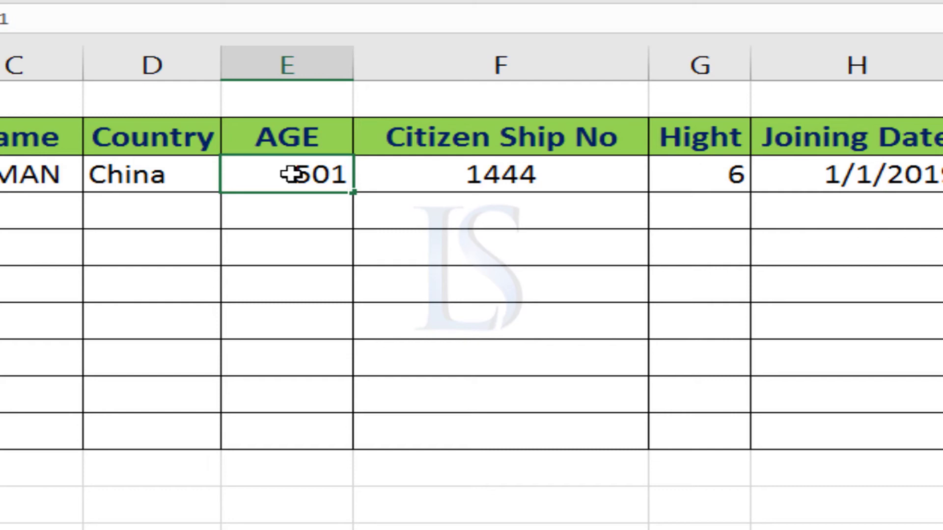
{"action": "key", "text": "BackSpace"}
{"action": "key", "text": "Return"}
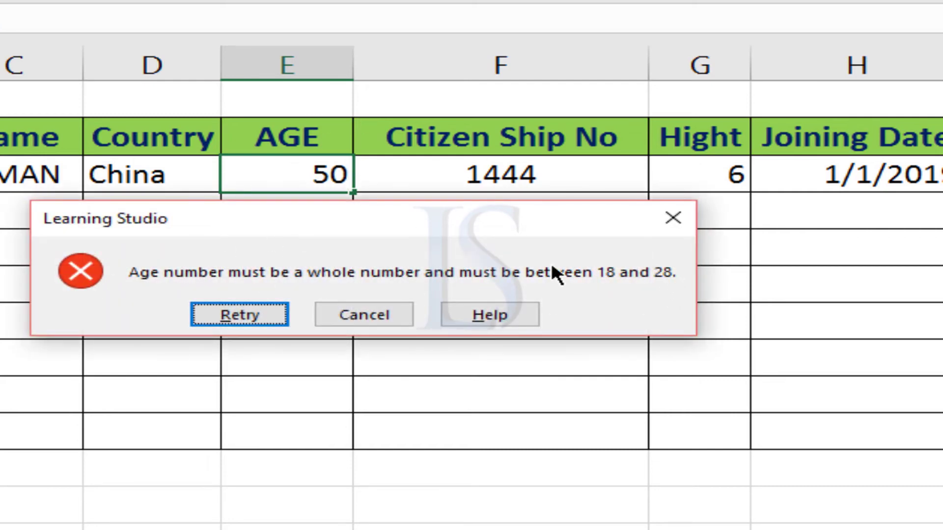
{"action": "left_click", "coordinate": [232, 317]}
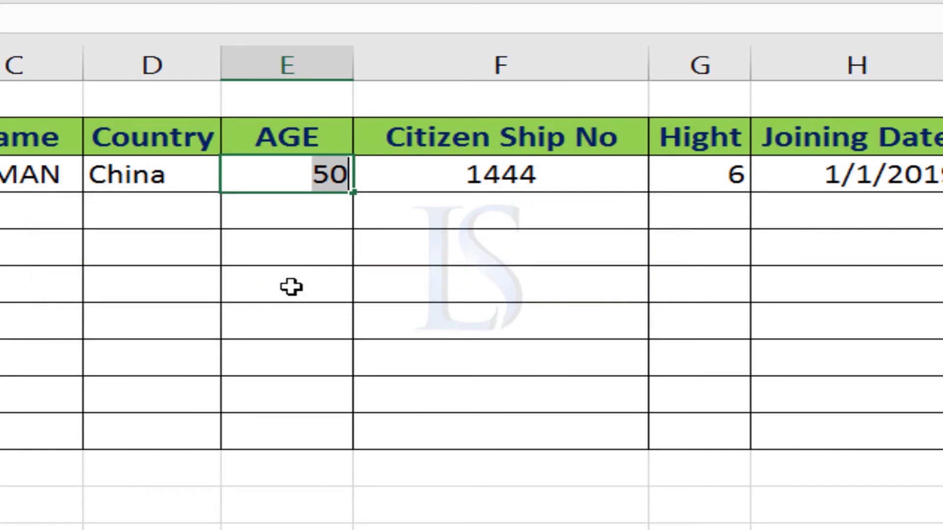
{"action": "left_click", "coordinate": [409, 177]}
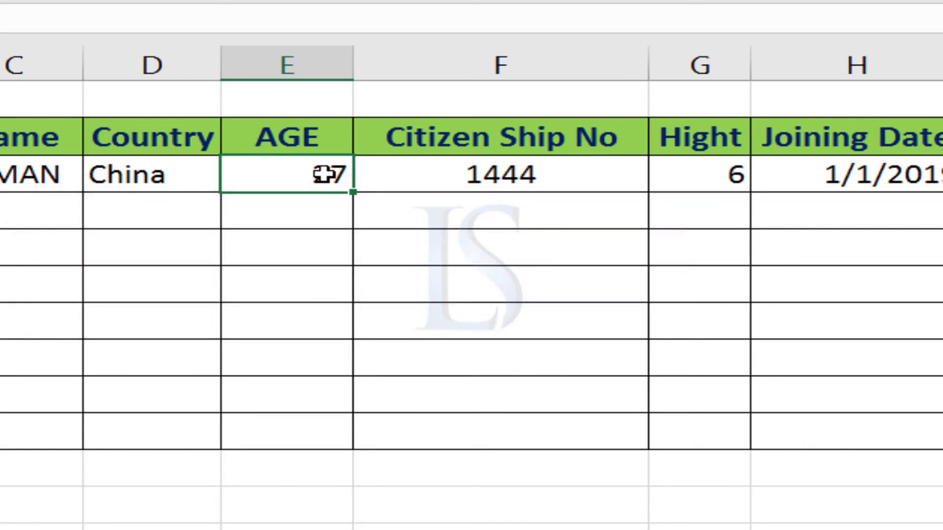
Open Data Validation for all the Citizen Ship No cells and choose the Text length and equal to criteria, keeping the length 13
{"action": "left_click", "coordinate": [516, 175]}
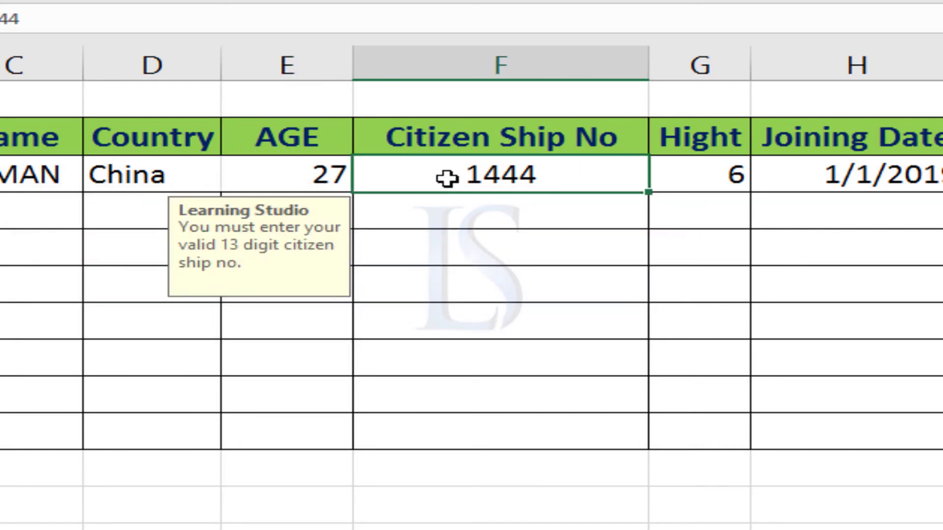
{"action": "left_click_drag", "start_coordinate": [447, 178], "coordinate": [448, 438]}
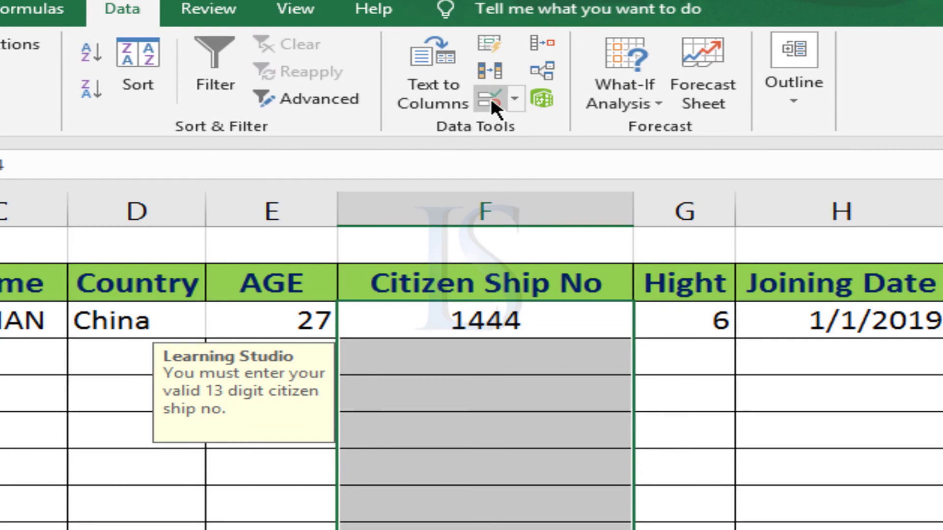
{"action": "left_click", "coordinate": [490, 95]}
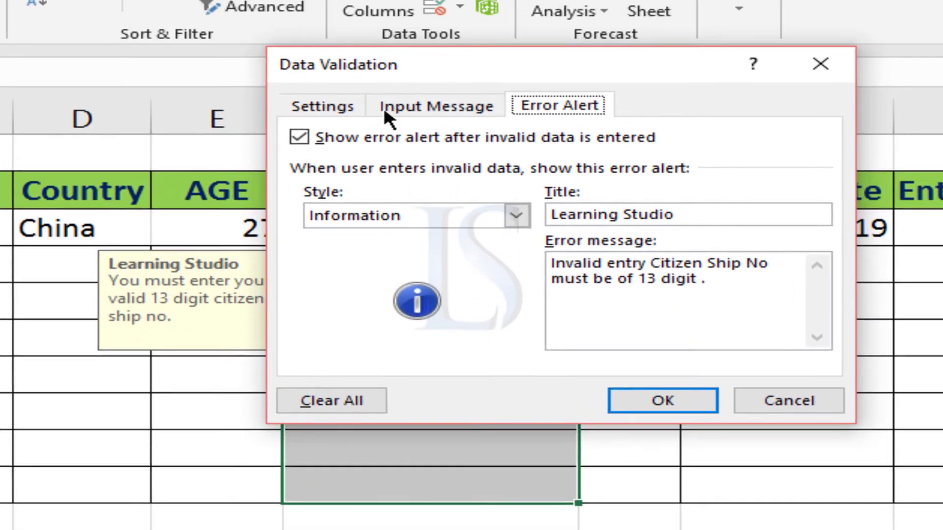
{"action": "left_click", "coordinate": [351, 213]}
{"action": "left_click", "coordinate": [323, 106]}
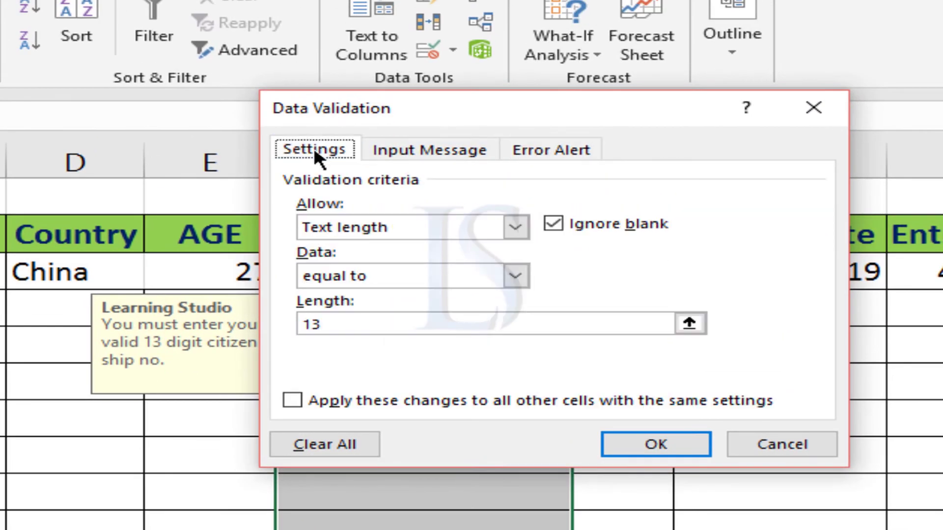
{"action": "left_click", "coordinate": [358, 227]}
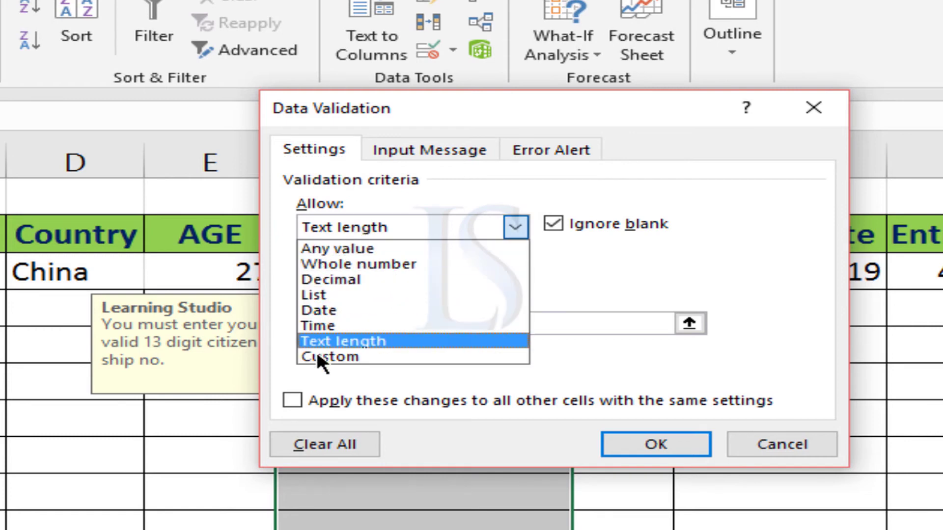
{"action": "left_click", "coordinate": [350, 340]}
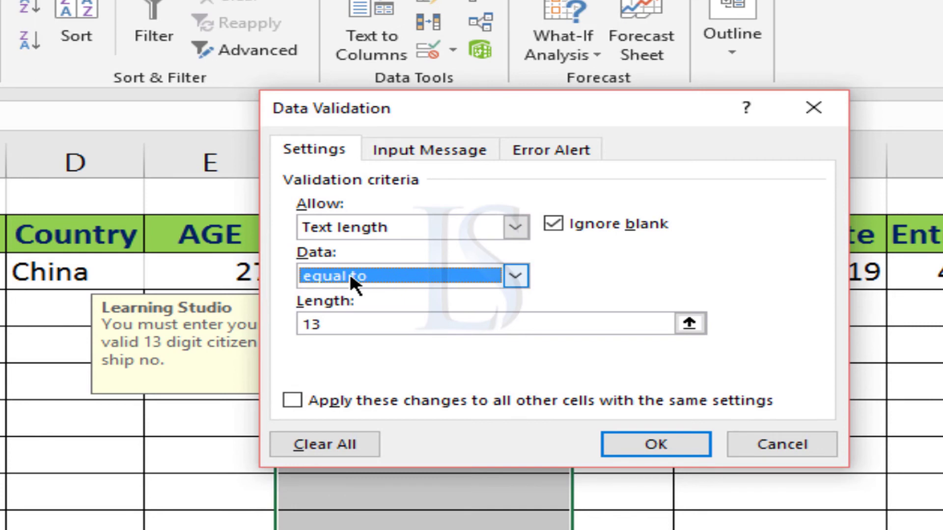
{"action": "left_click", "coordinate": [350, 276]}
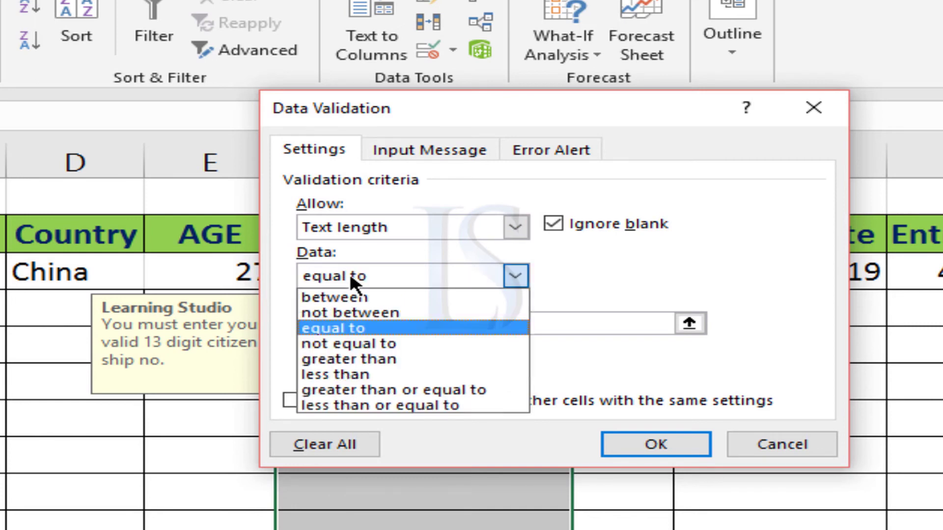
{"action": "left_click", "coordinate": [348, 327]}
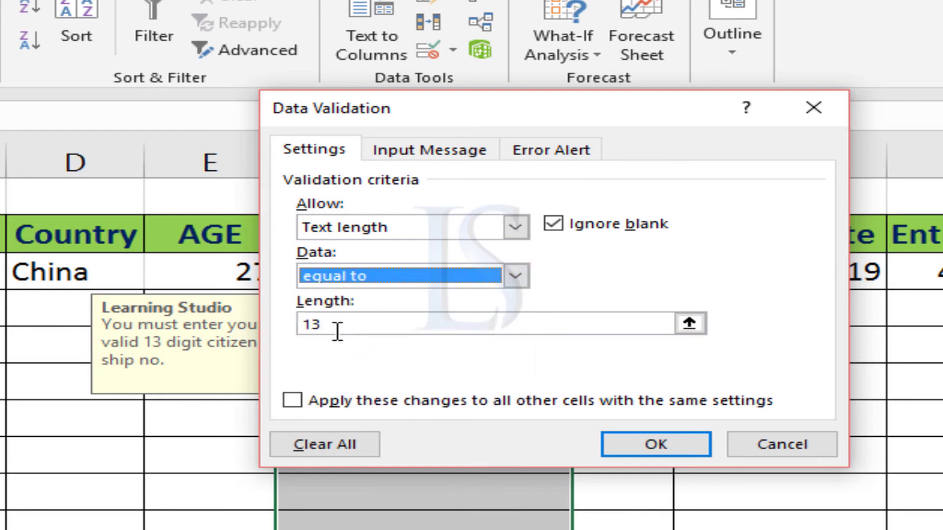
Set the error alert style of the Citizen Ship No cells to Stop and apply the validation
{"action": "left_click", "coordinate": [566, 143]}
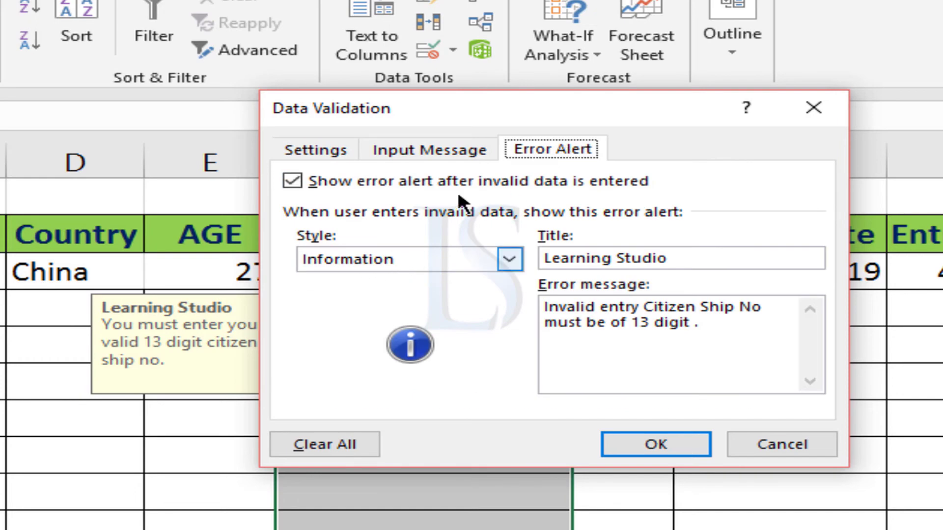
{"action": "left_click", "coordinate": [426, 257]}
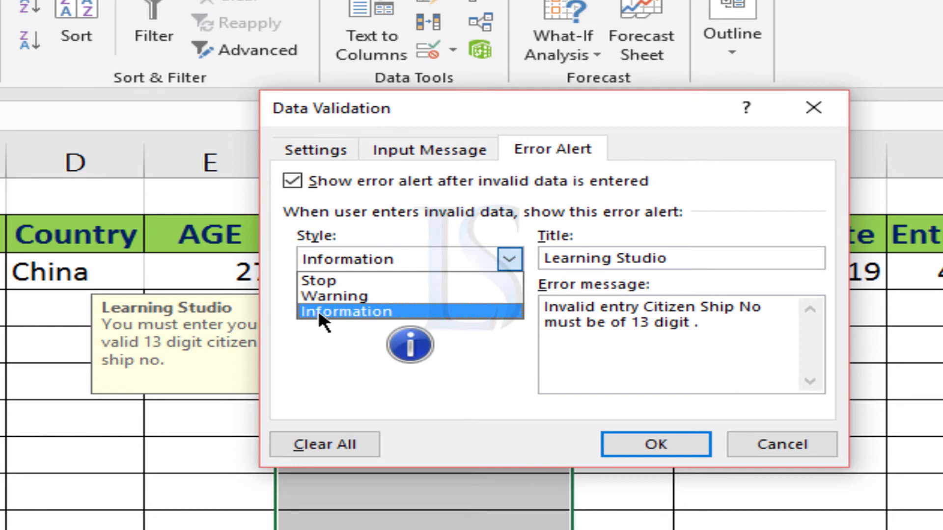
{"action": "left_click", "coordinate": [317, 281]}
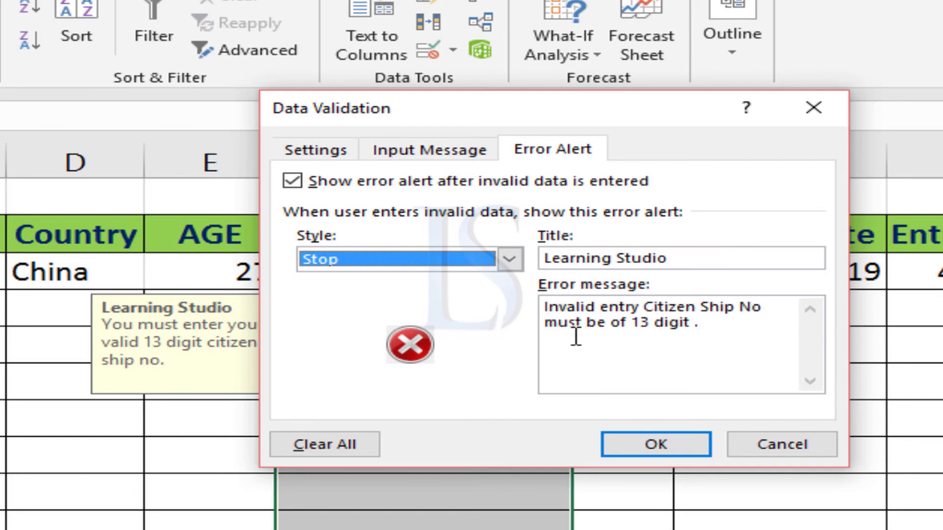
{"action": "left_click", "coordinate": [648, 441]}
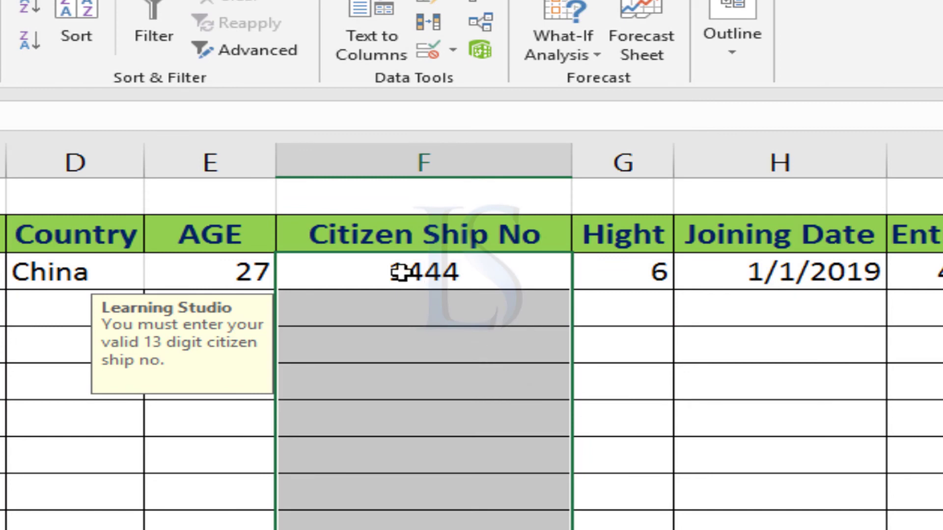
Test the Citizen Ship No rule by entering 44 in the first cell, retry, and clear the cell
{"action": "left_click", "coordinate": [400, 271]}
{"action": "type", "text": "44"}
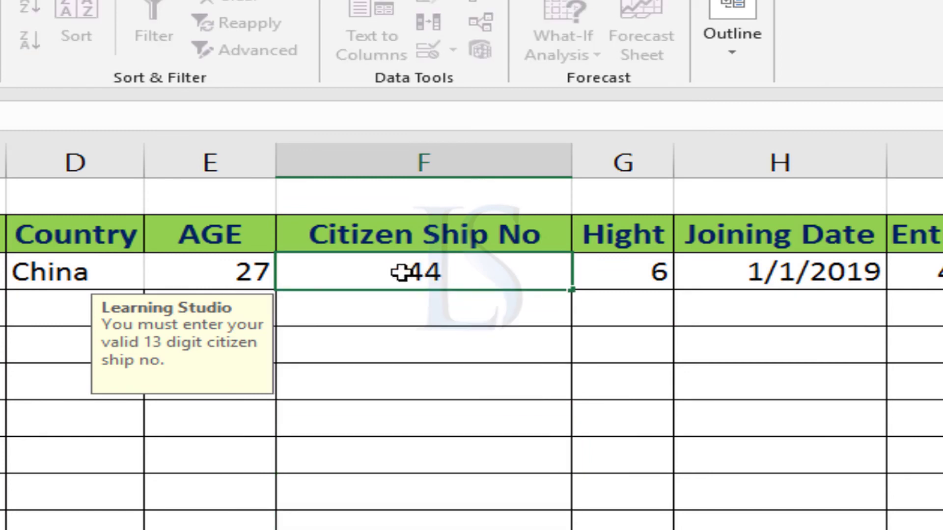
{"action": "key", "text": "Return"}
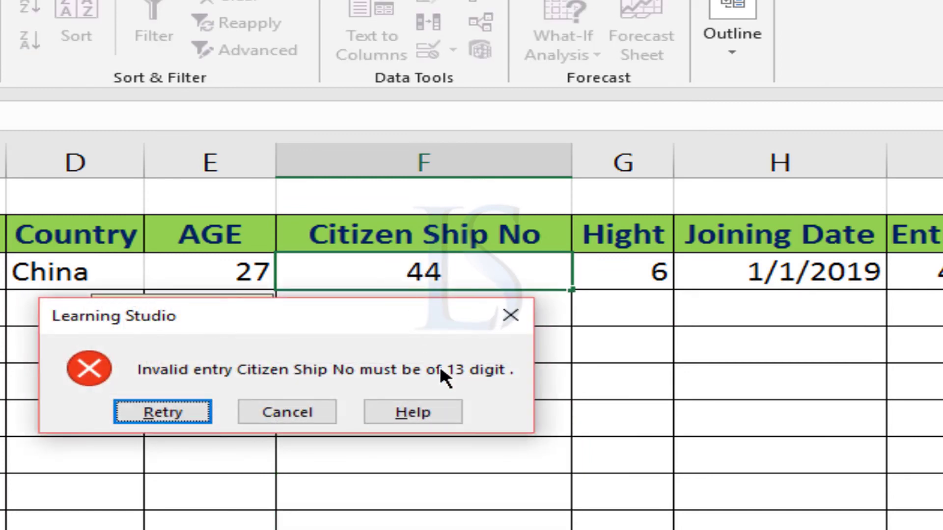
{"action": "left_click", "coordinate": [172, 412]}
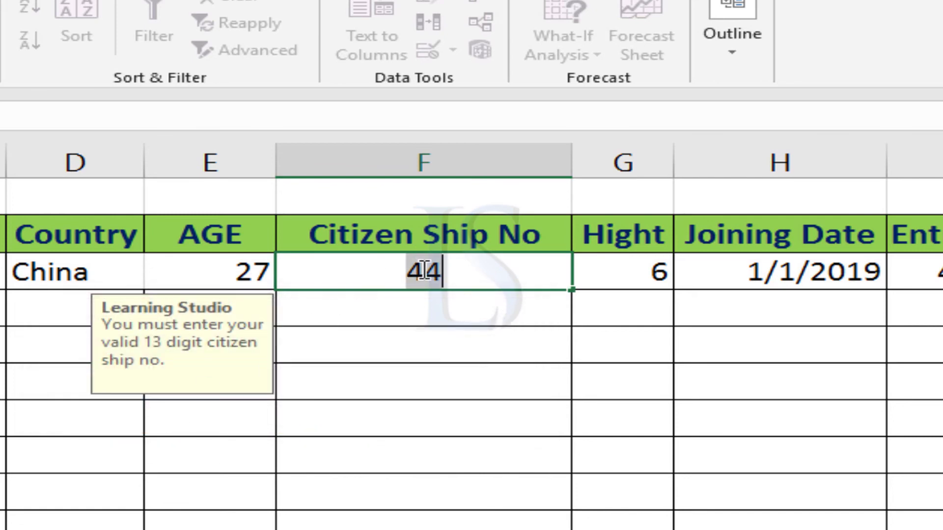
{"action": "key", "text": "BackSpace"}
{"action": "key", "text": "Return"}
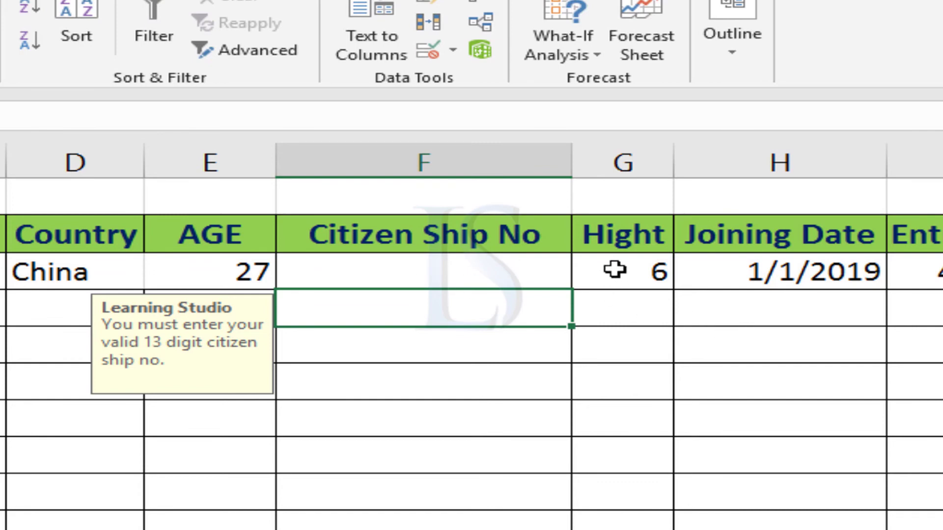
Open Data Validation for all the Hight cells and choose Decimal as the allowed value type
{"action": "left_click", "coordinate": [629, 163]}
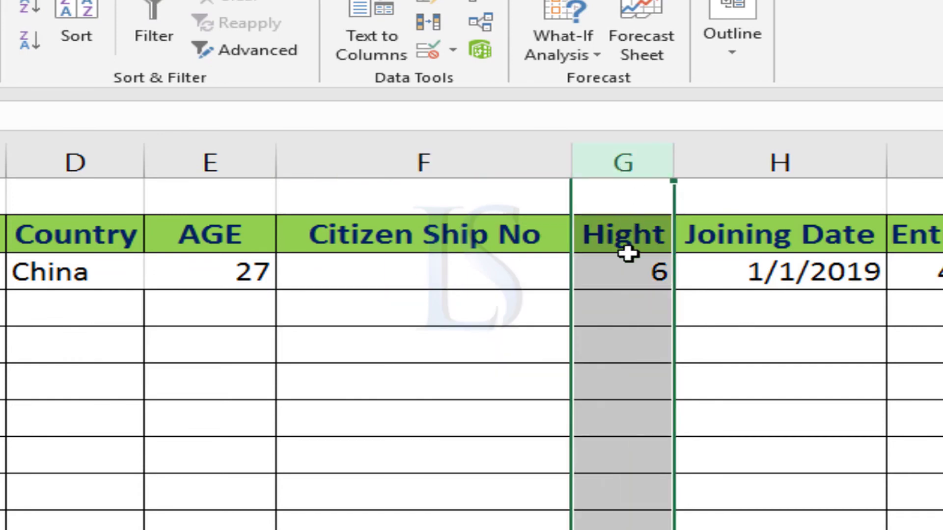
{"action": "left_click_drag", "start_coordinate": [627, 271], "coordinate": [635, 524]}
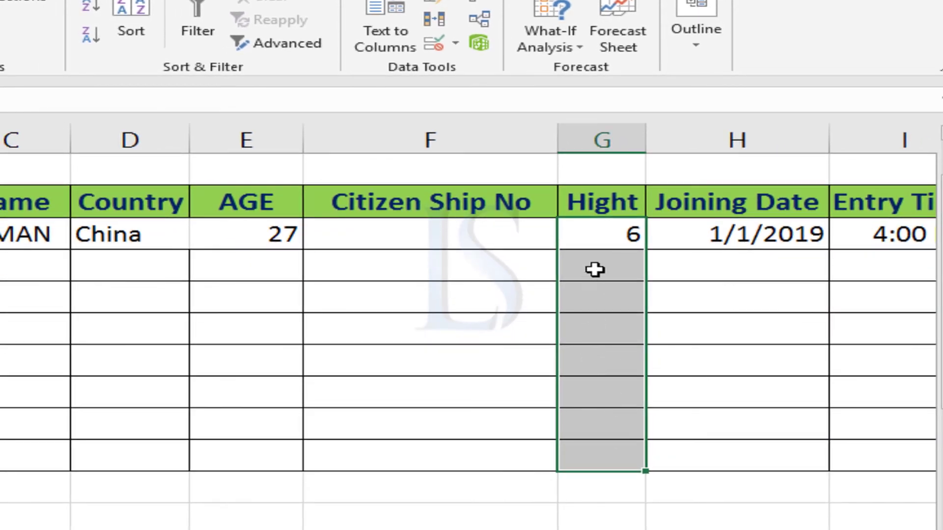
{"action": "left_click", "coordinate": [436, 40]}
{"action": "left_click", "coordinate": [360, 125]}
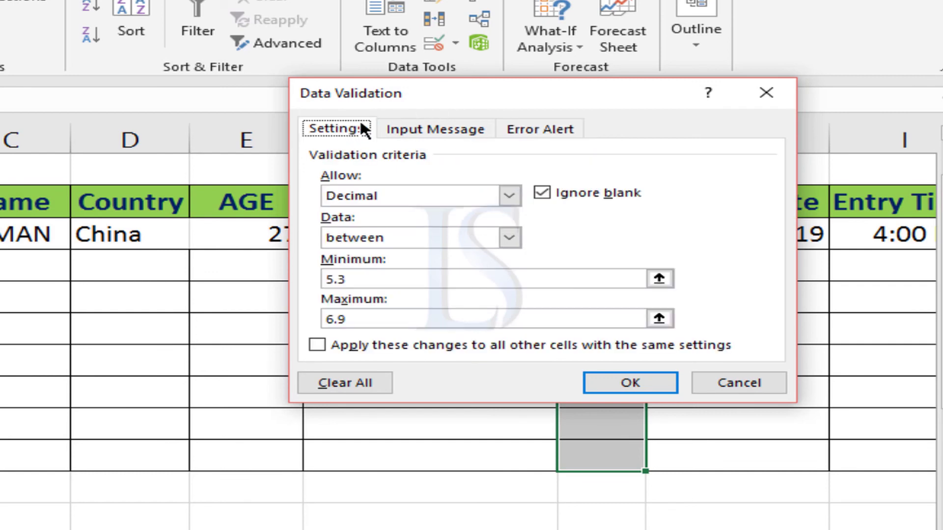
{"action": "left_click_drag", "start_coordinate": [414, 92], "coordinate": [108, 174]}
{"action": "left_click", "coordinate": [66, 277]}
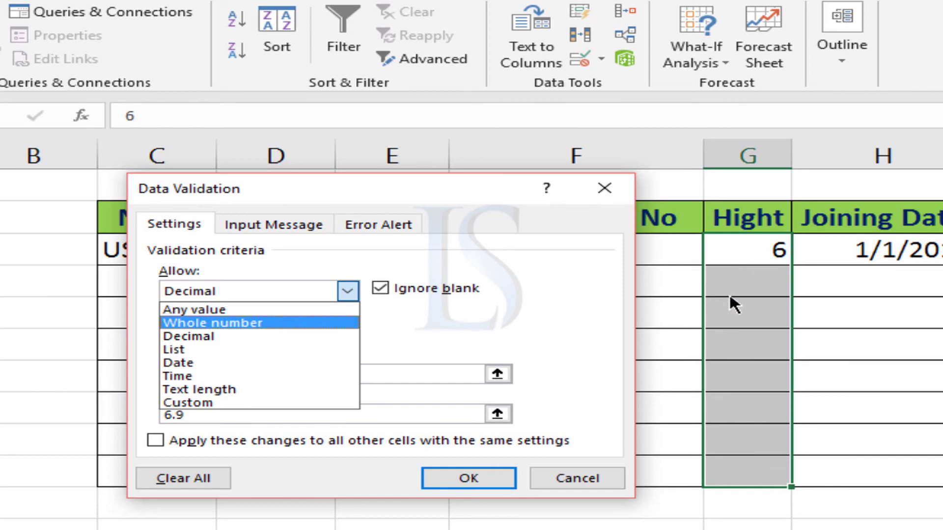
{"action": "left_click", "coordinate": [195, 337]}
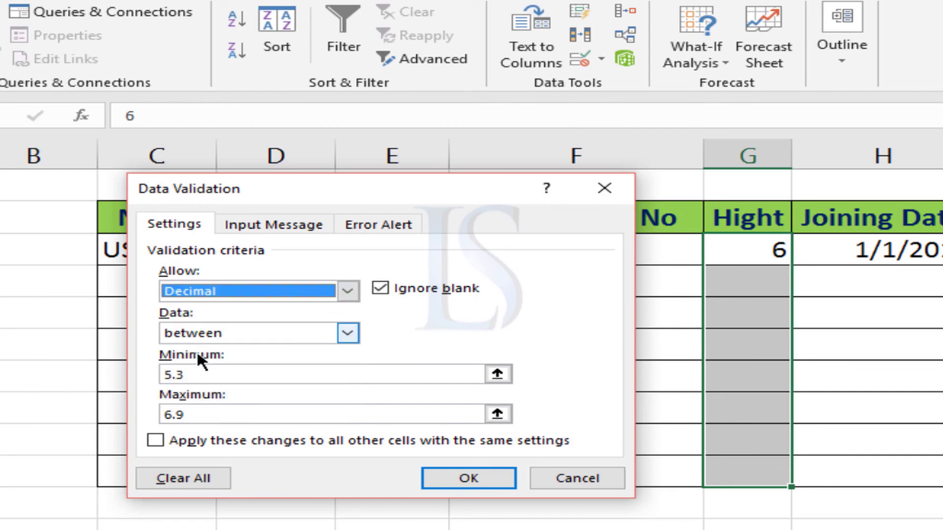
Keep the Hight limits between 5.3 and 6.9, review the Stop error alert, and apply the validation
{"action": "left_click", "coordinate": [192, 420]}
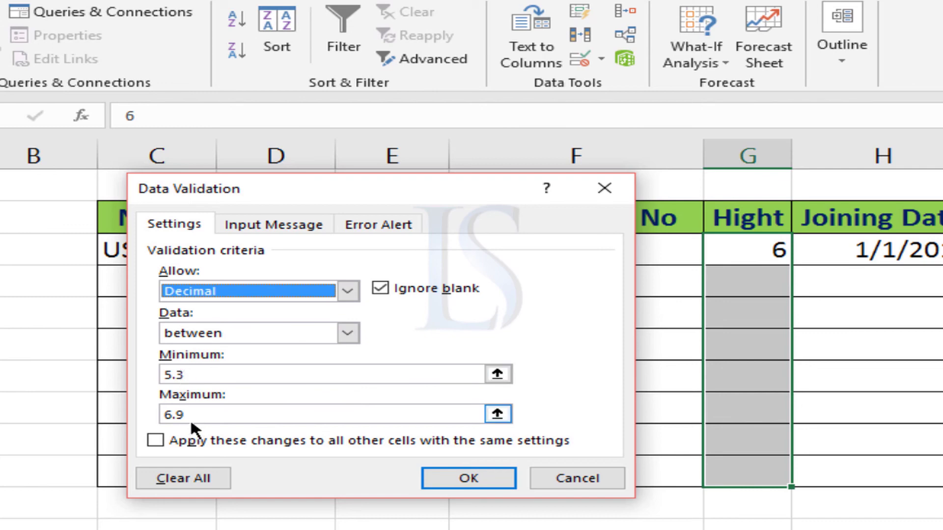
{"action": "left_click", "coordinate": [167, 374]}
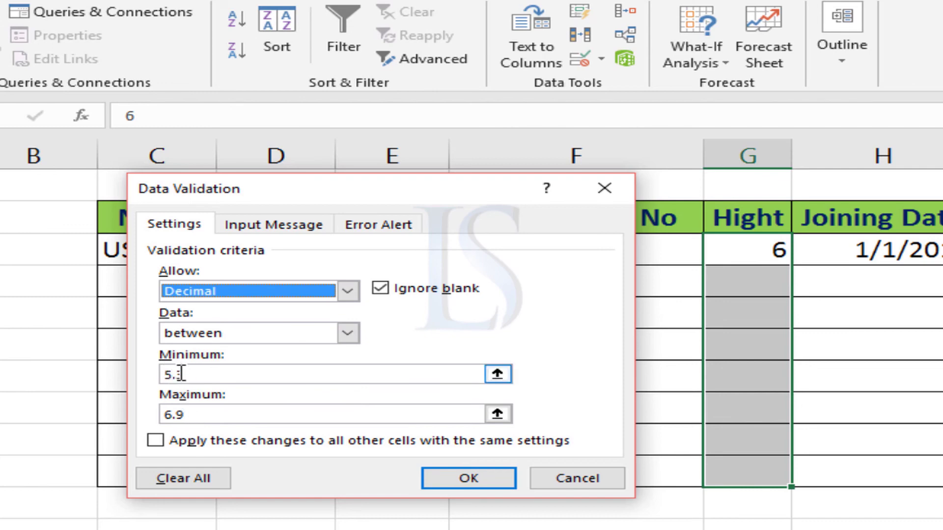
{"action": "left_click", "coordinate": [183, 416]}
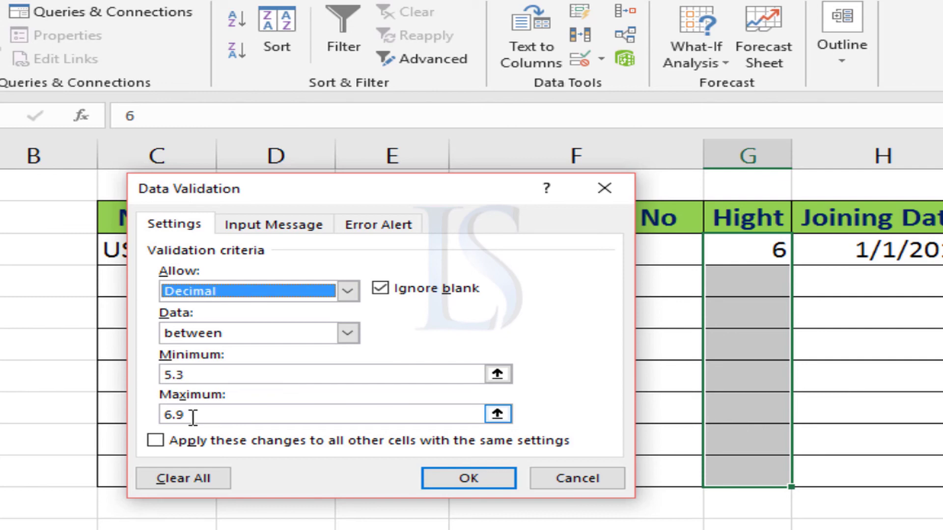
{"action": "left_click", "coordinate": [381, 217]}
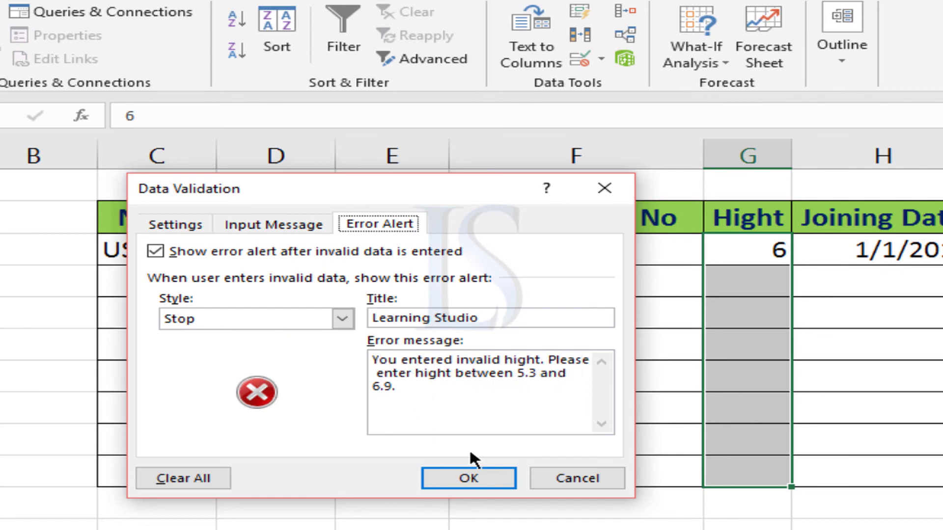
{"action": "left_click", "coordinate": [491, 479]}
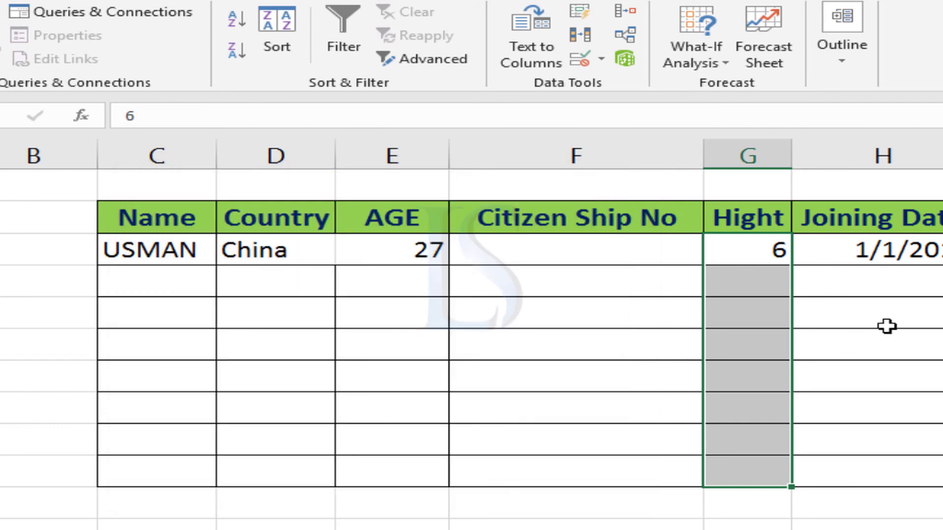
Apply a Date validation of greater than or equal to 1/1/2016 to all the Joining Date cells, reviewing its error alert
{"action": "left_click_drag", "start_coordinate": [855, 249], "coordinate": [867, 462]}
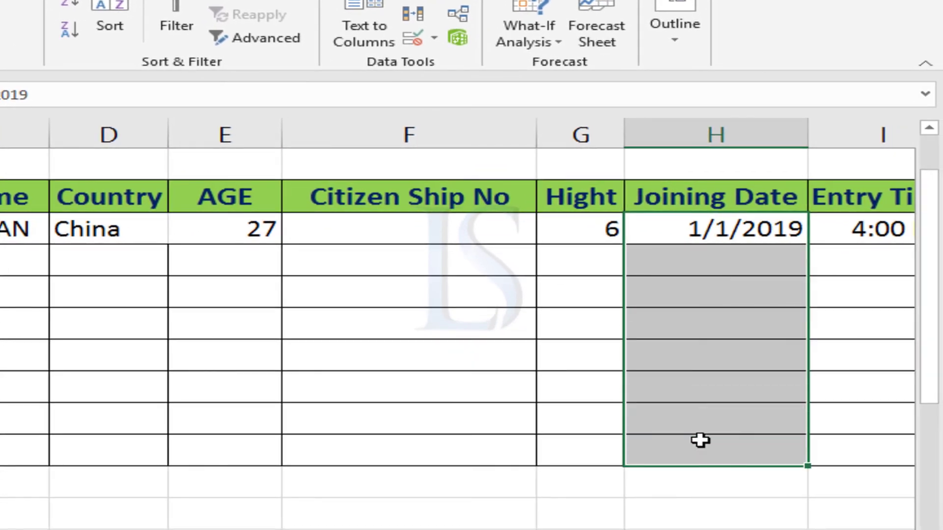
{"action": "left_click", "coordinate": [413, 40]}
{"action": "left_click", "coordinate": [10, 201]}
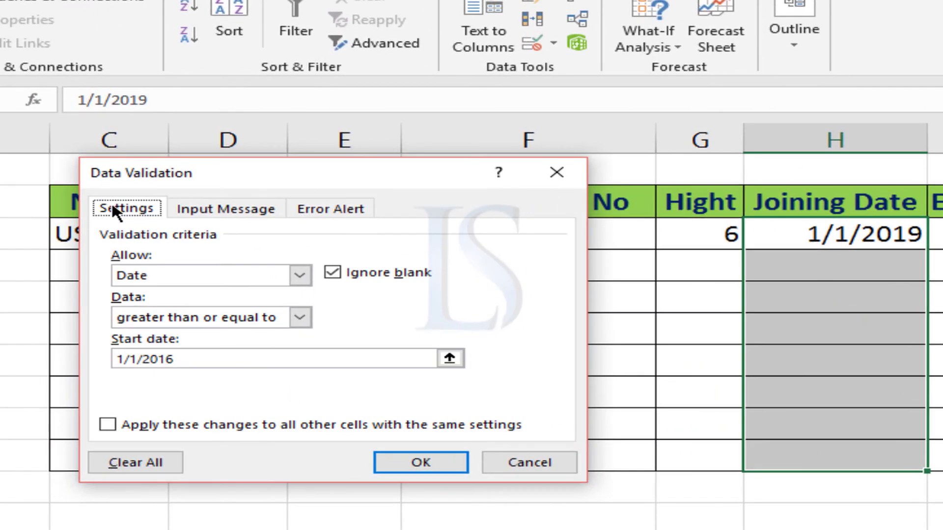
{"action": "left_click", "coordinate": [151, 273]}
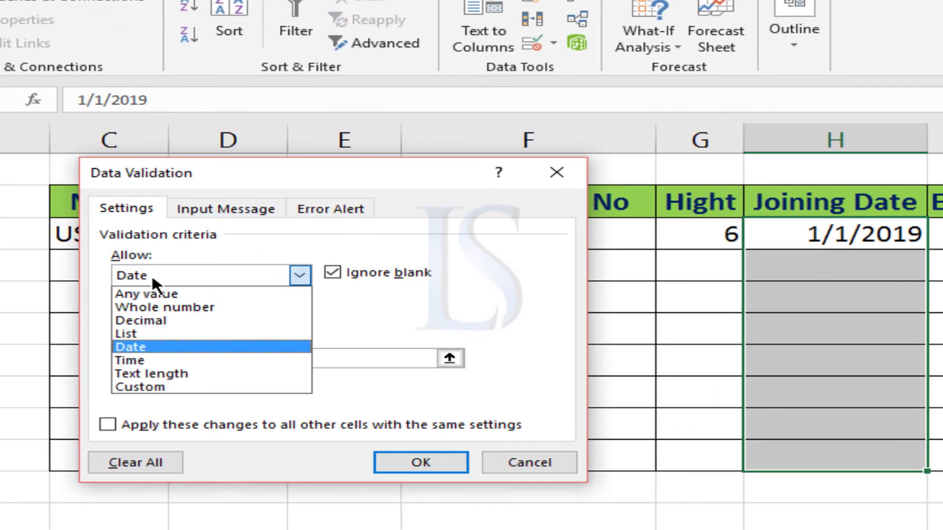
{"action": "left_click", "coordinate": [150, 345]}
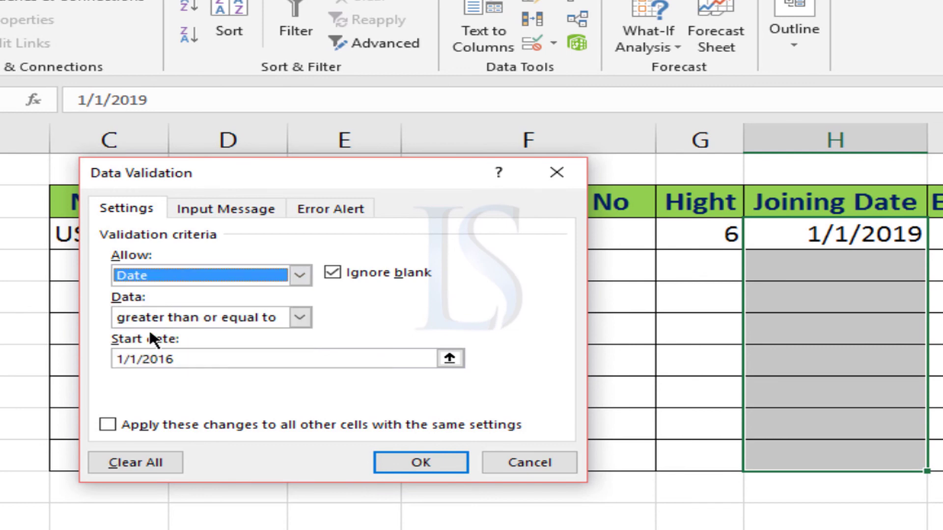
{"action": "left_click", "coordinate": [150, 319]}
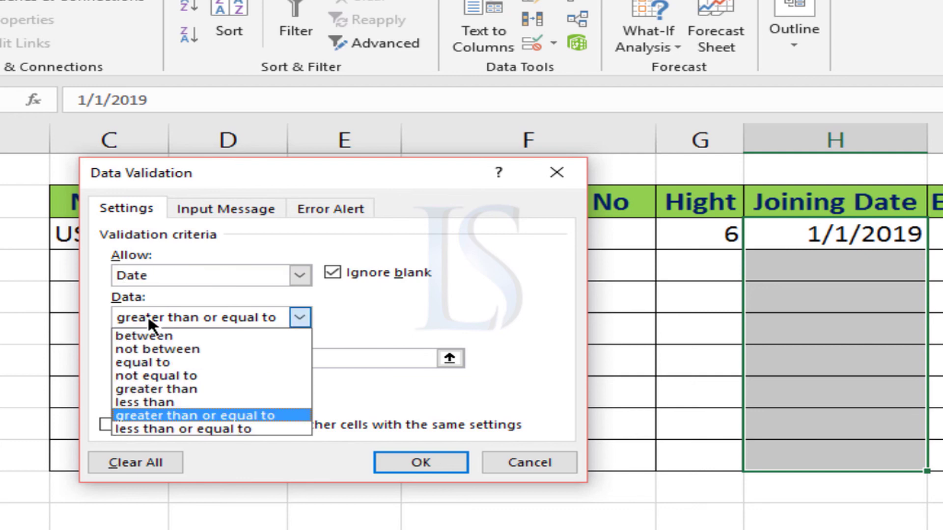
{"action": "left_click", "coordinate": [162, 414]}
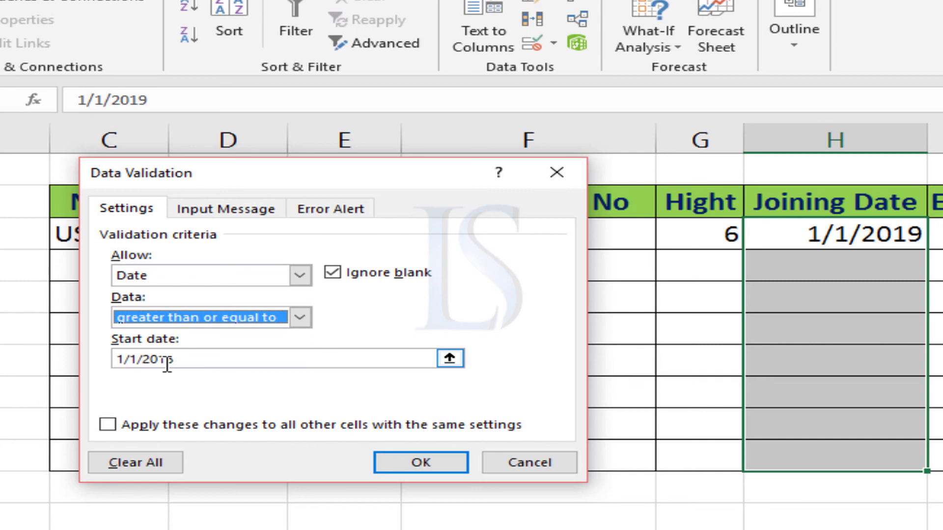
{"action": "left_click", "coordinate": [329, 207]}
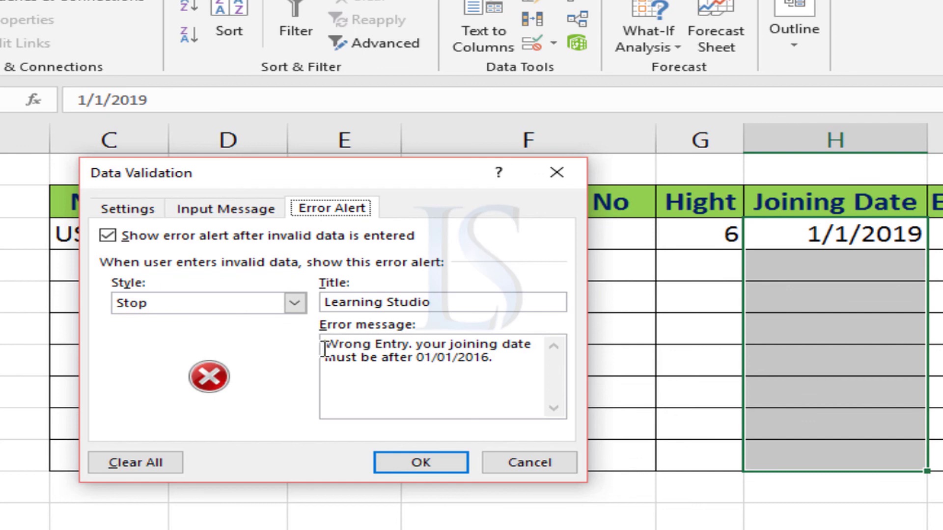
{"action": "left_click", "coordinate": [440, 463]}
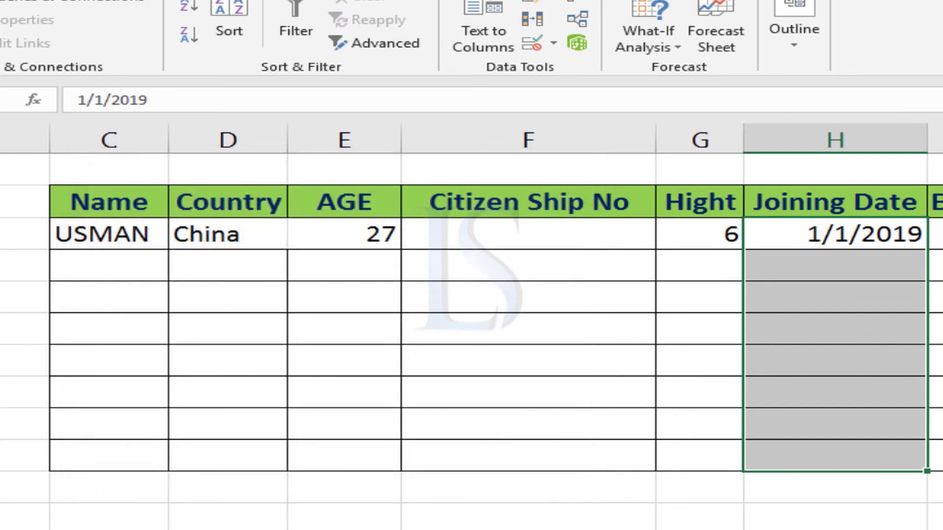
Open Data Validation for the first Entry Time cell and choose Time as the allowed value type
{"action": "scroll", "coordinate": [471, 327], "scroll_direction": "right", "scroll_amount": 4}
{"action": "scroll", "coordinate": [516, 433], "scroll_direction": "right", "scroll_amount": 2}
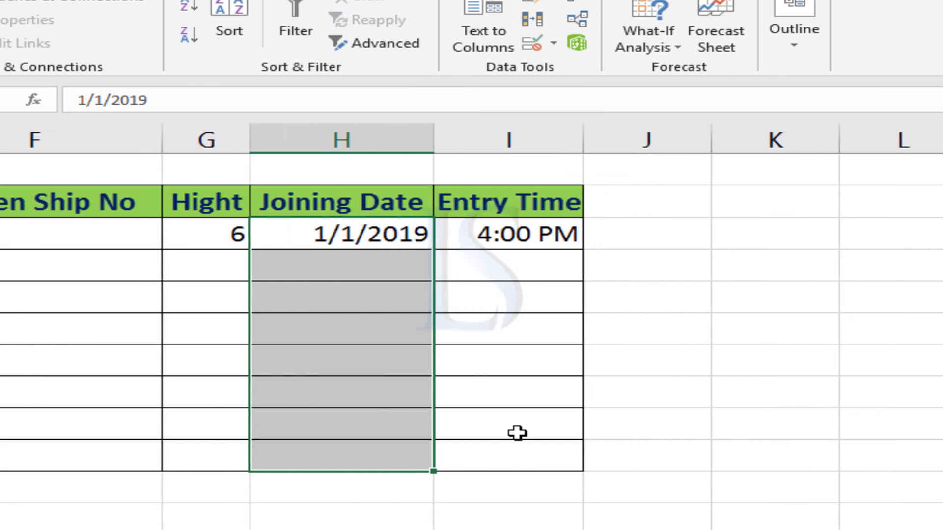
{"action": "left_click", "coordinate": [525, 235]}
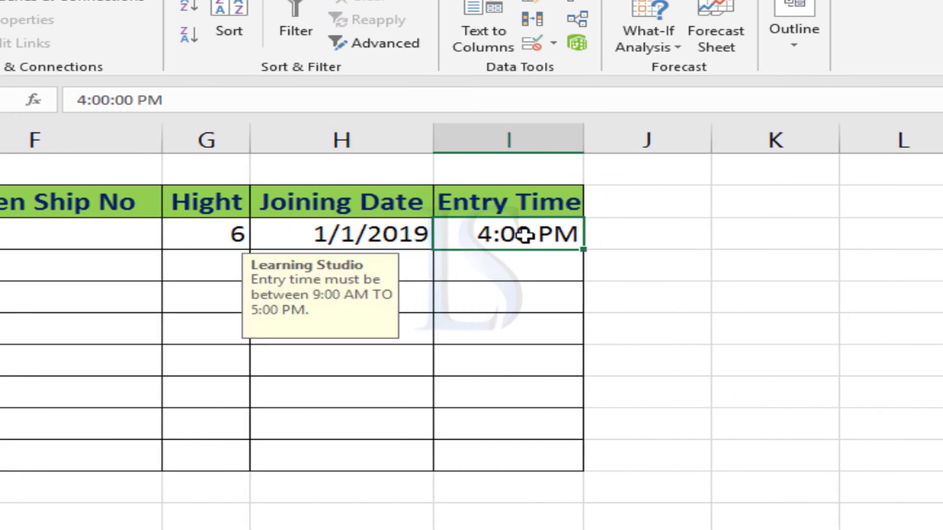
{"action": "left_click", "coordinate": [532, 44]}
{"action": "left_click", "coordinate": [138, 206]}
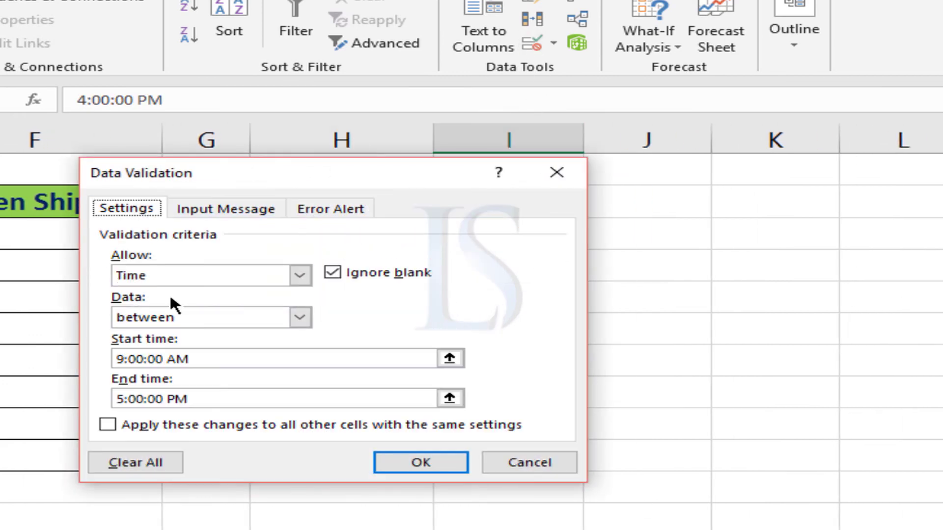
{"action": "left_click", "coordinate": [154, 271]}
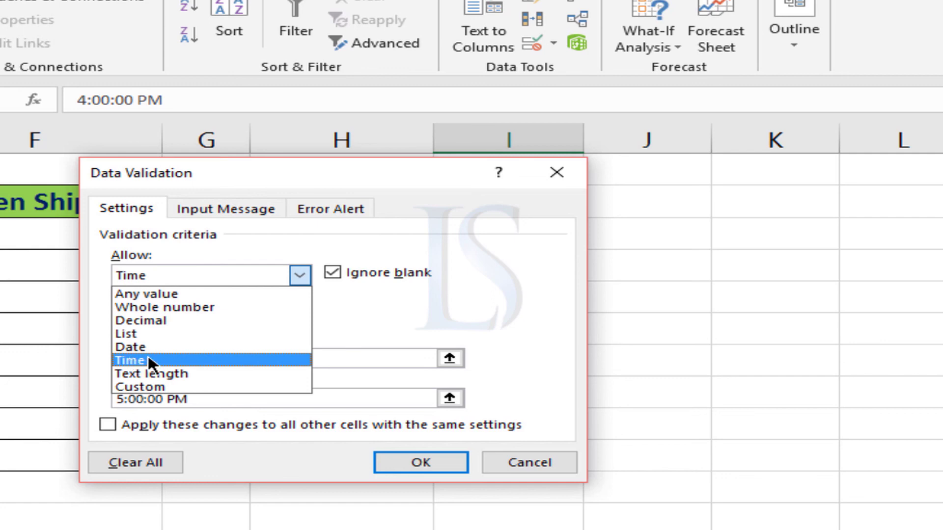
{"action": "left_click", "coordinate": [132, 360]}
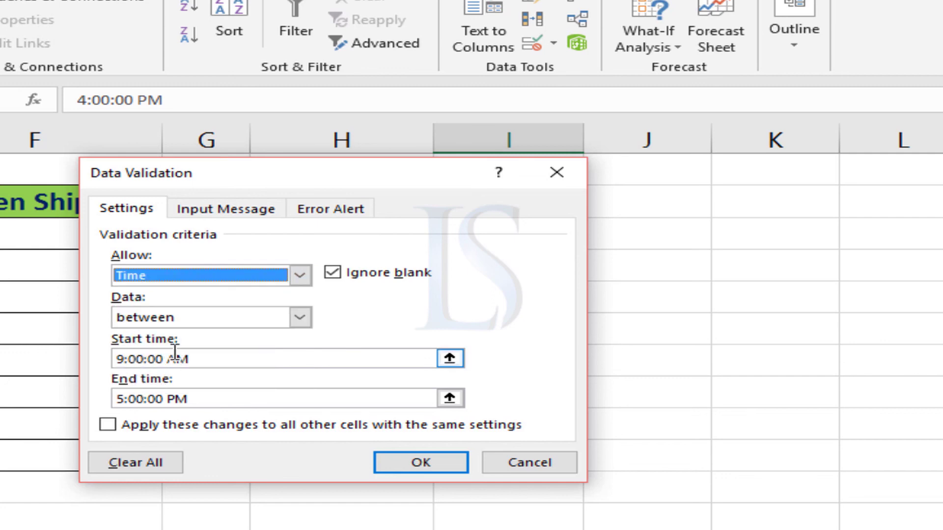
Keep the Entry Time range between 9:00:00 AM and 5:00:00 PM, review the error alert, and apply the validation
{"action": "left_click", "coordinate": [174, 398]}
{"action": "left_click", "coordinate": [169, 318]}
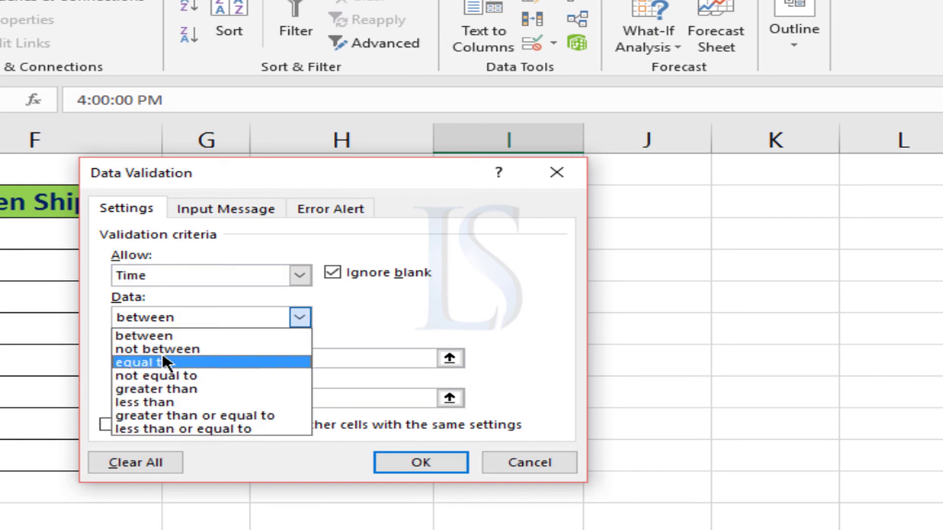
{"action": "left_click", "coordinate": [231, 326]}
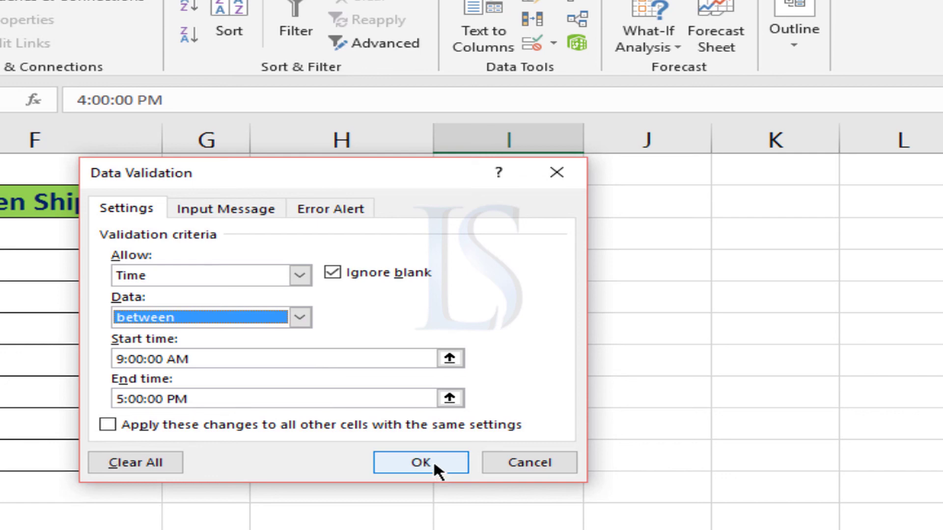
{"action": "left_click", "coordinate": [314, 209]}
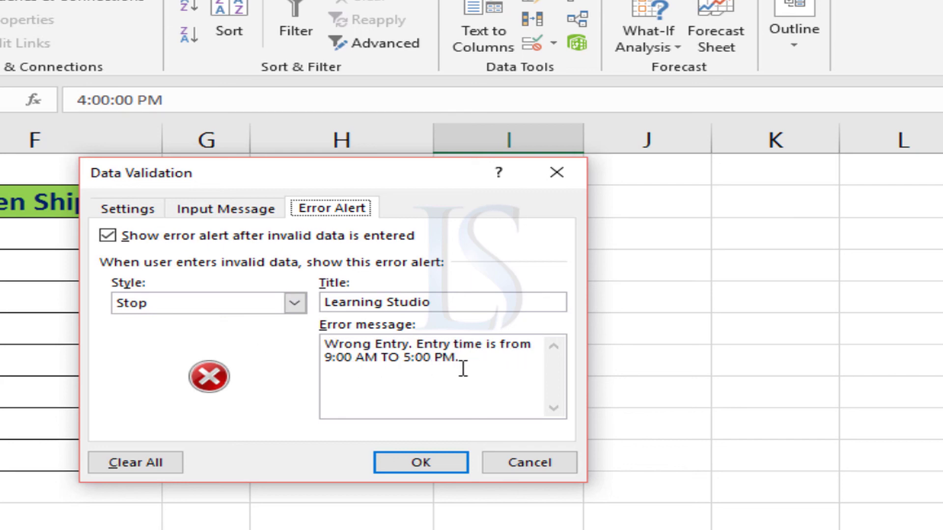
{"action": "left_click", "coordinate": [406, 459]}
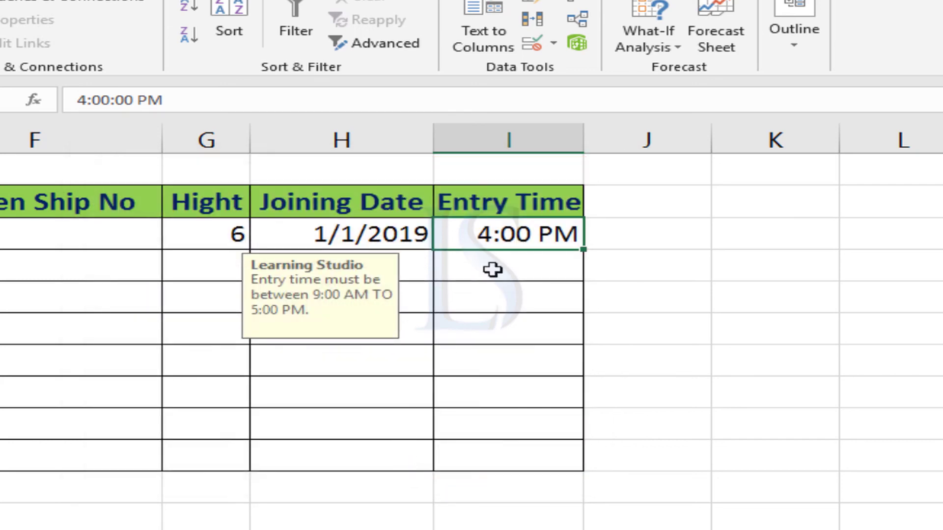